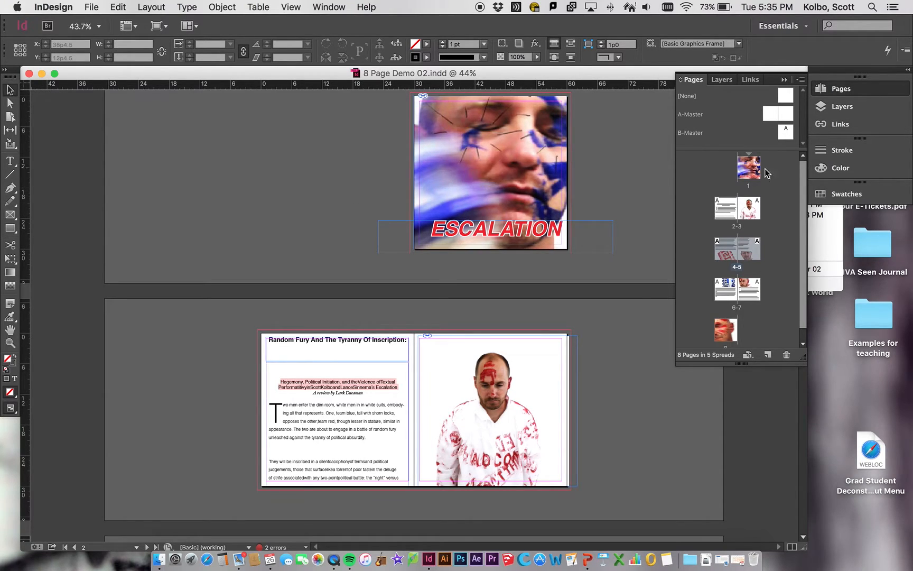
# Look through the booklet's spreads from pages 2-3 to 6-7, and return to the cover
pyautogui.doubleClick(721, 216)
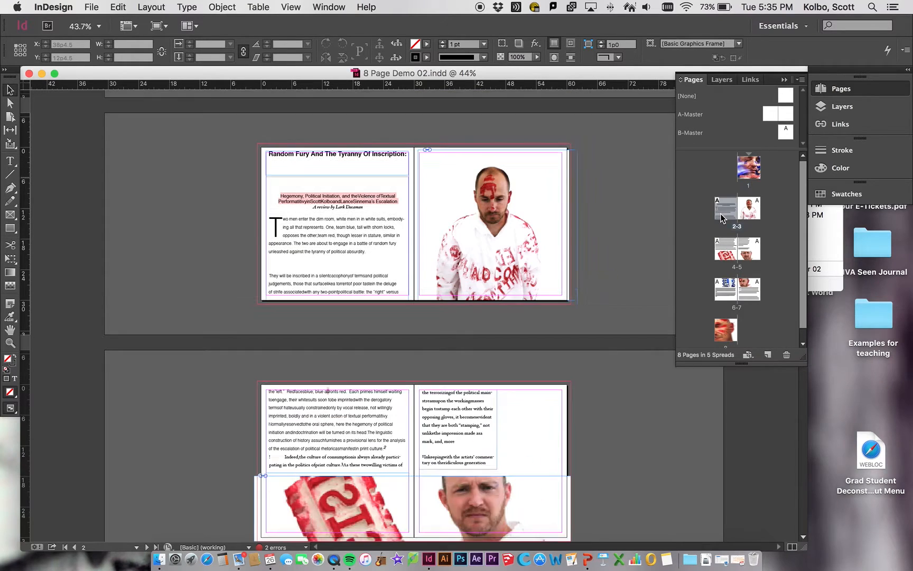
pyautogui.doubleClick(733, 245)
pyautogui.click(728, 294)
pyautogui.doubleClick(728, 293)
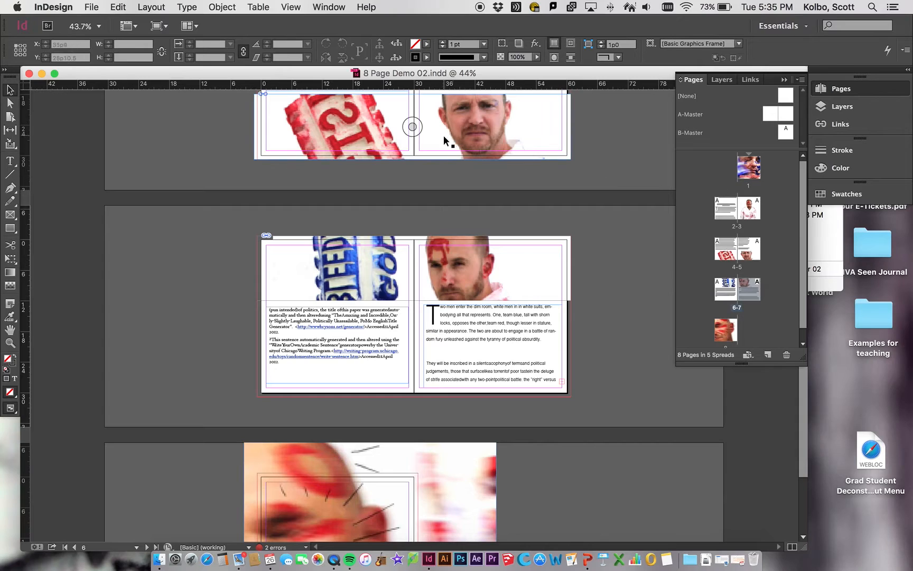
pyautogui.click(328, 284)
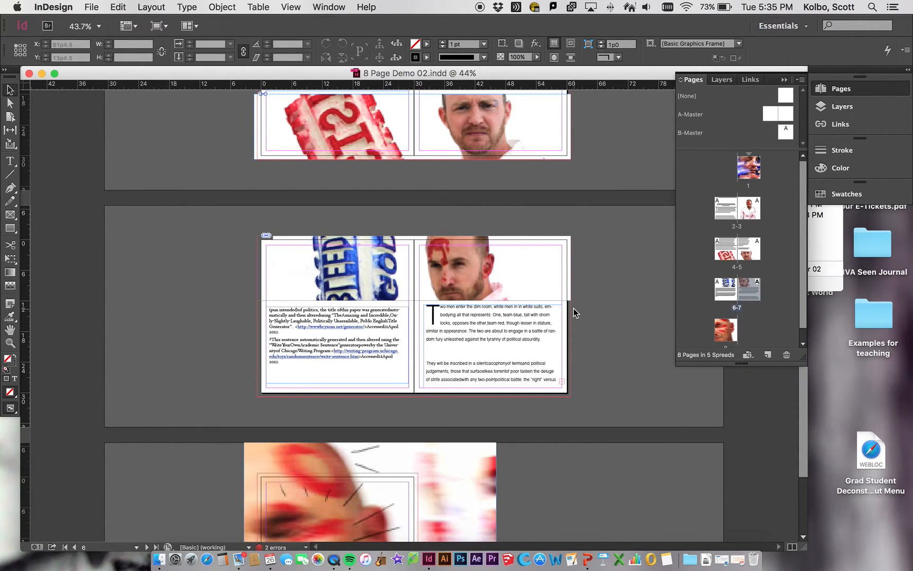
pyautogui.scroll(10, 605, 271)
pyautogui.scroll(5, 605, 271)
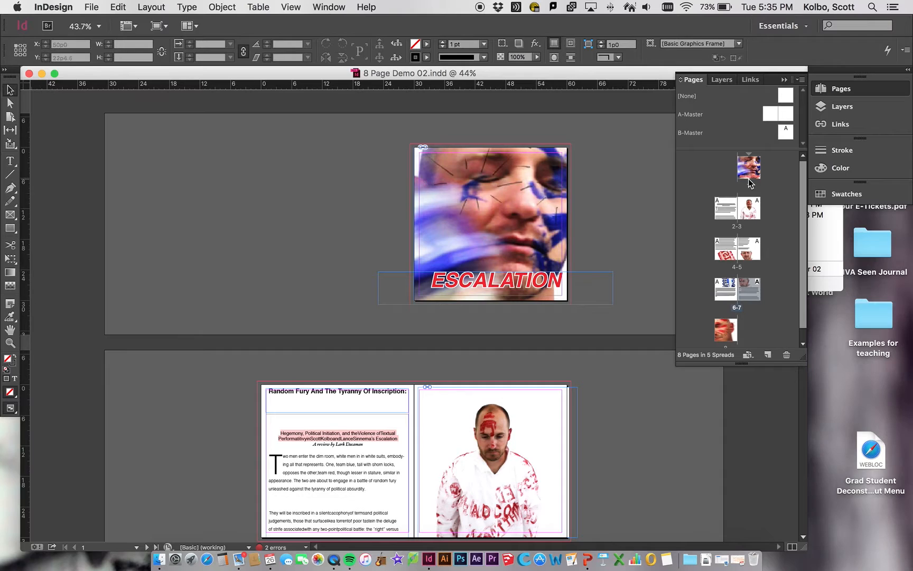
pyautogui.click(735, 302)
# Start the Package command and review the document's fonts, links and images, colors and inks, and summary
pyautogui.click(93, 8)
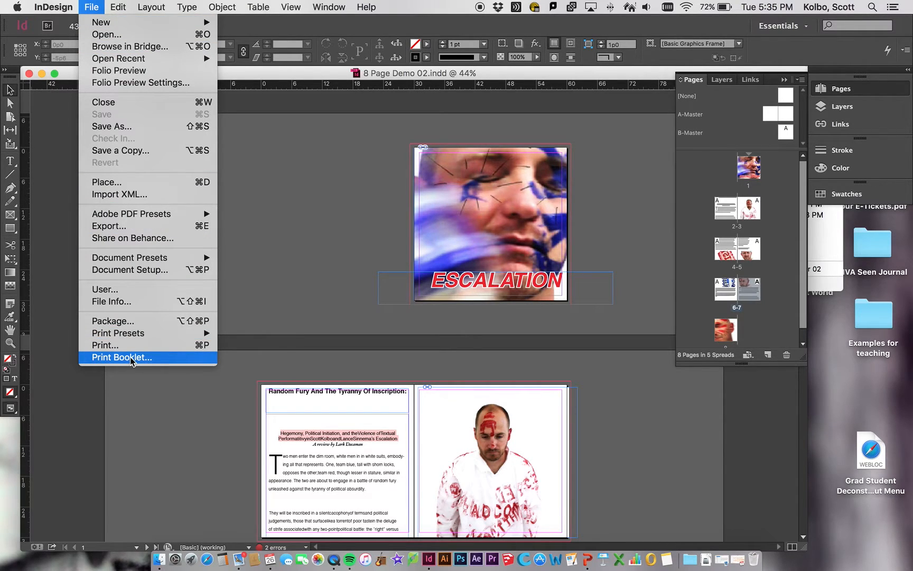
pyautogui.click(133, 321)
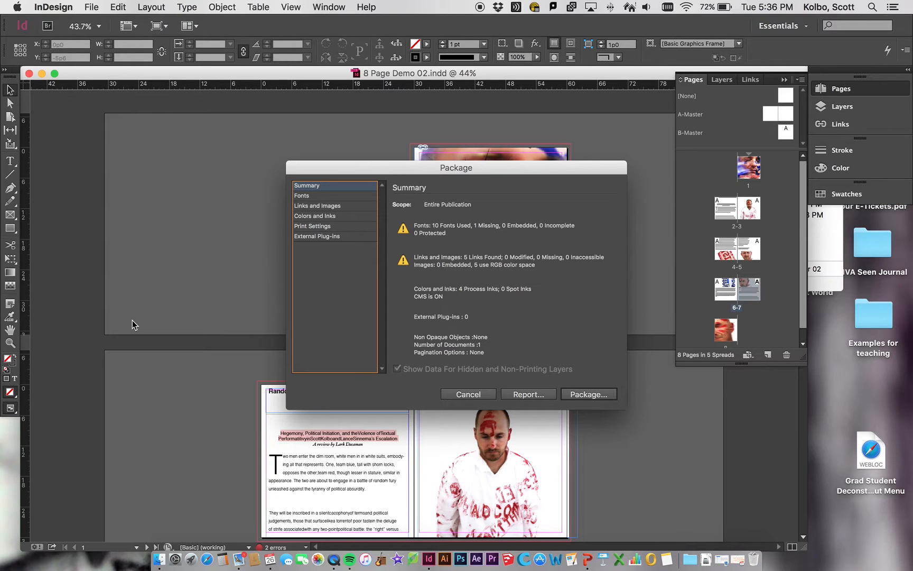
pyautogui.click(308, 196)
pyautogui.click(327, 207)
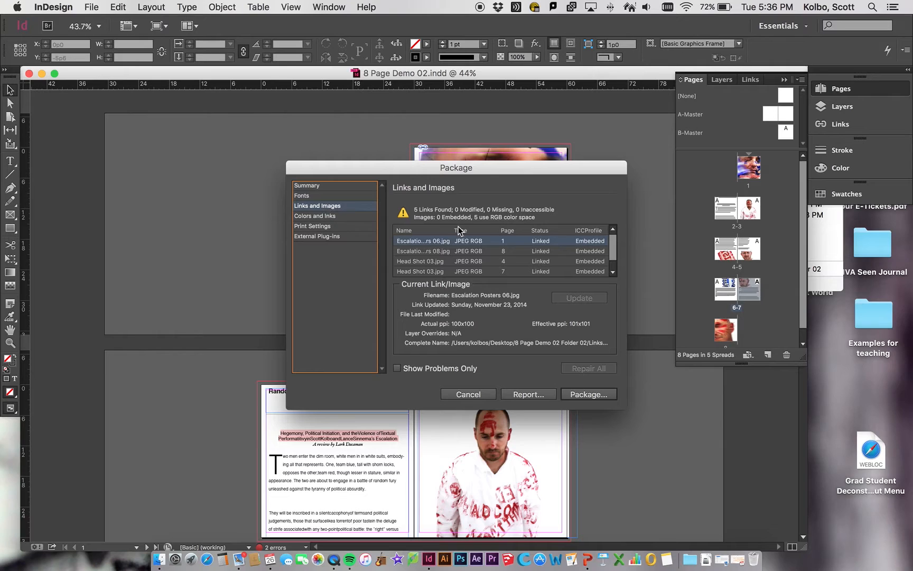
pyautogui.scroll(-1, 526, 252)
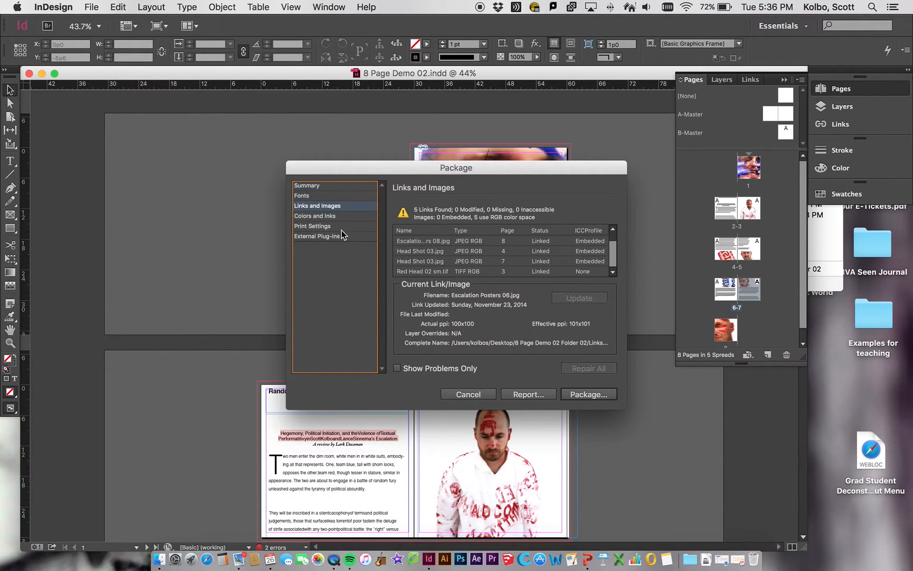
pyautogui.click(326, 217)
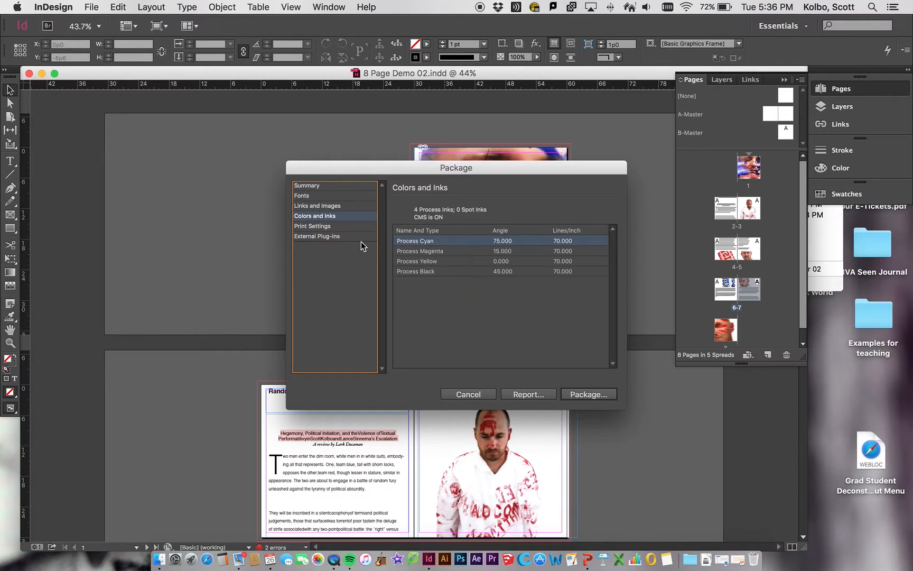
pyautogui.click(327, 197)
pyautogui.click(325, 185)
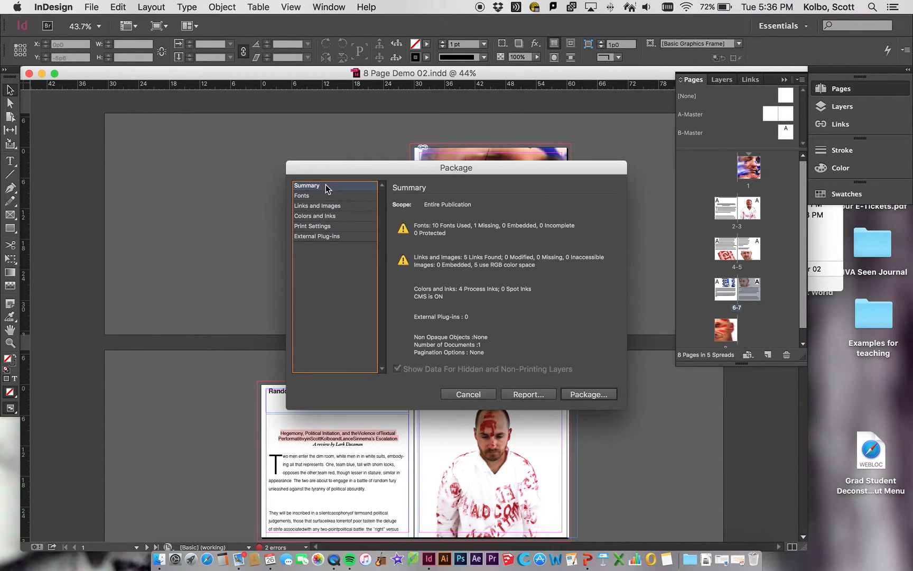
# Package the document to the Desktop as "8 Page Demo 02 Folder" with fonts, linked graphics, IDML and print PDF, accepting the warnings
pyautogui.click(571, 392)
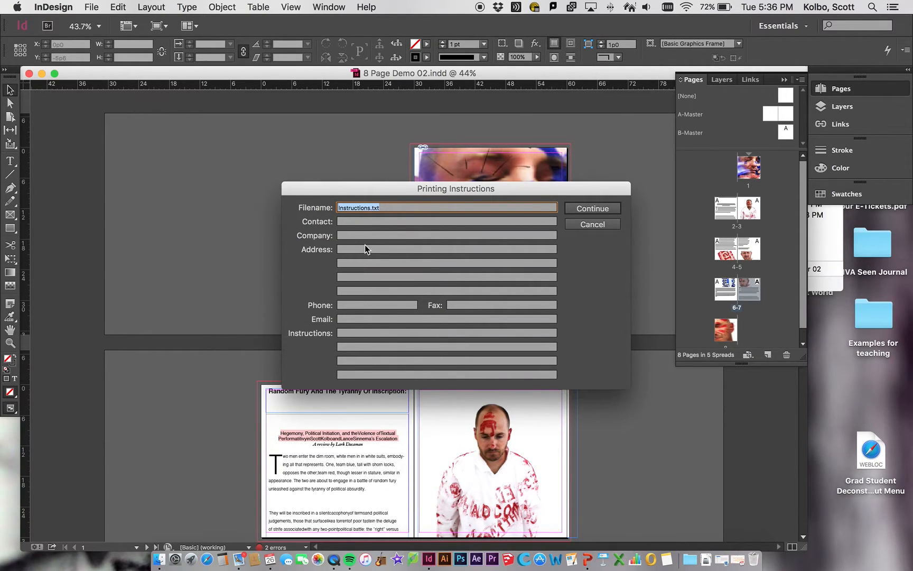
pyautogui.click(595, 208)
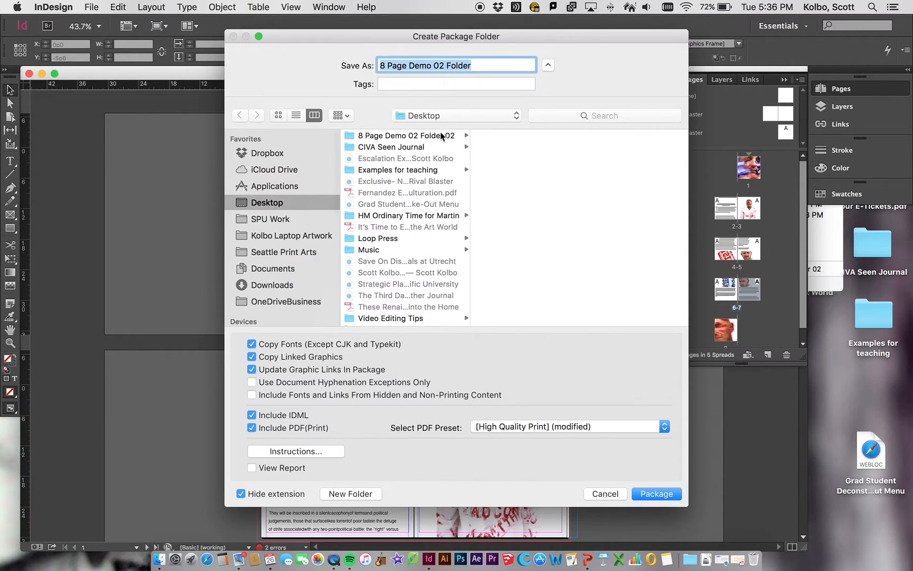
pyautogui.click(481, 66)
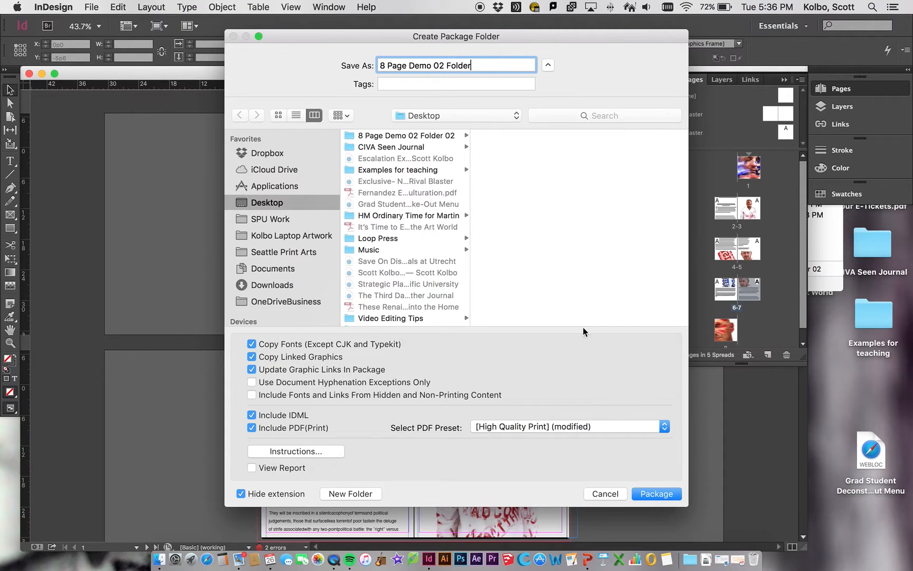
pyautogui.click(663, 494)
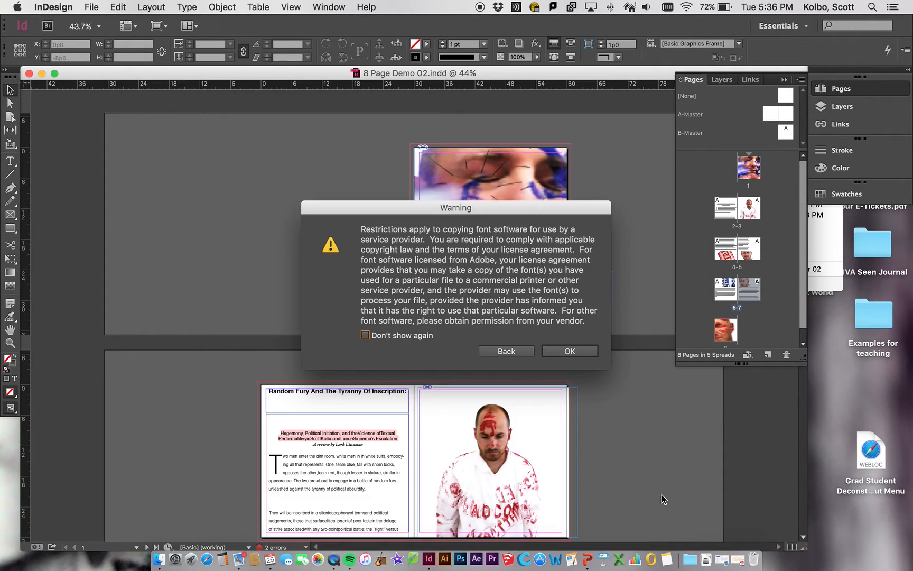
pyautogui.click(557, 355)
pyautogui.click(557, 354)
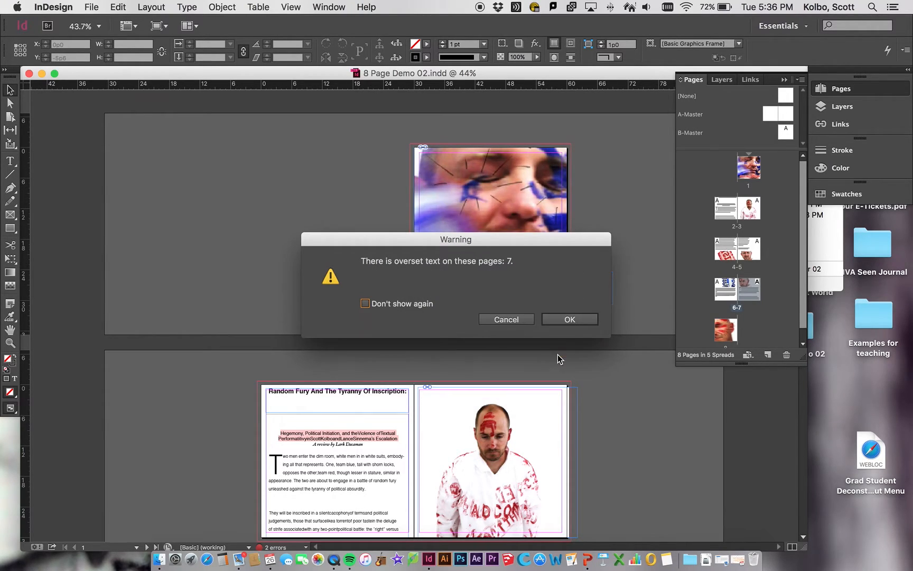
pyautogui.click(570, 320)
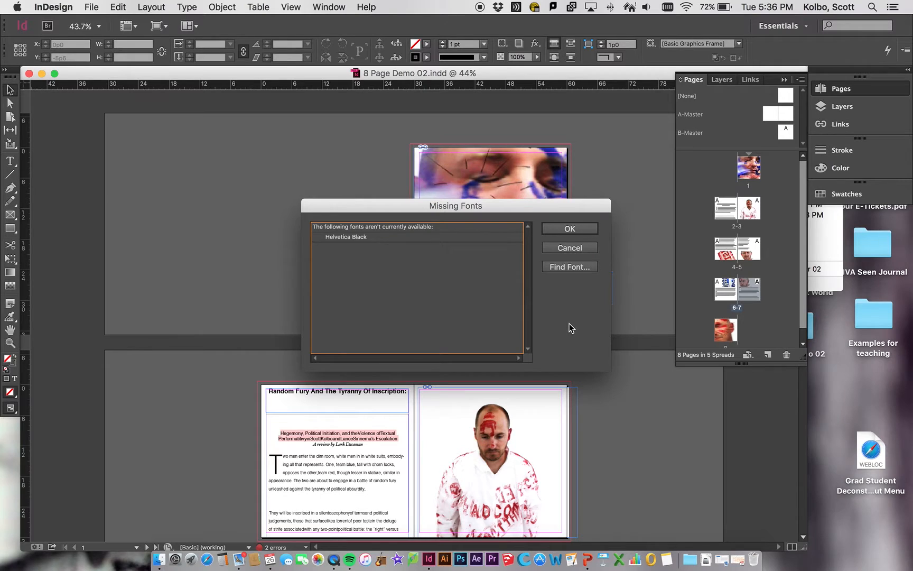
pyautogui.click(570, 228)
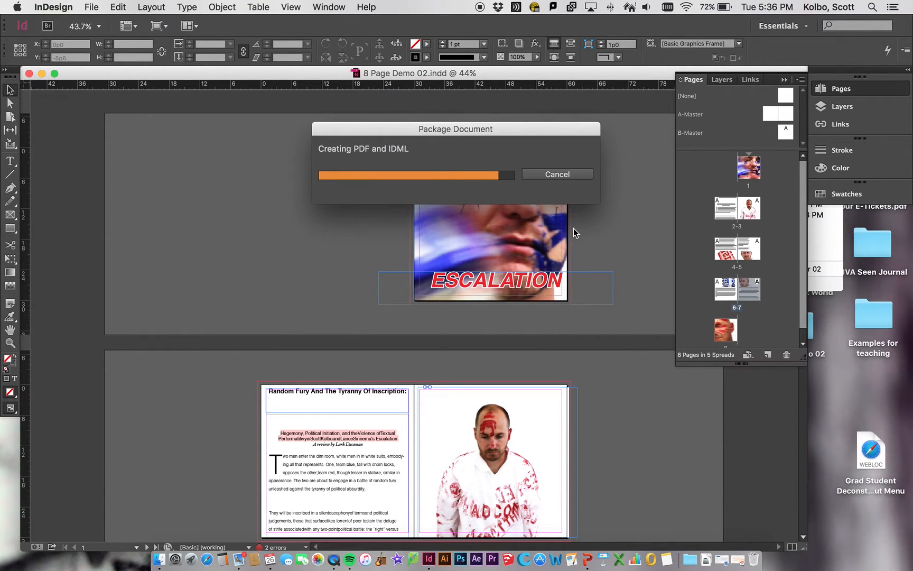
# Close the document and the Welcome window, and in Finder close the 8 Page Demo 02 Folder 02 window
pyautogui.click(29, 73)
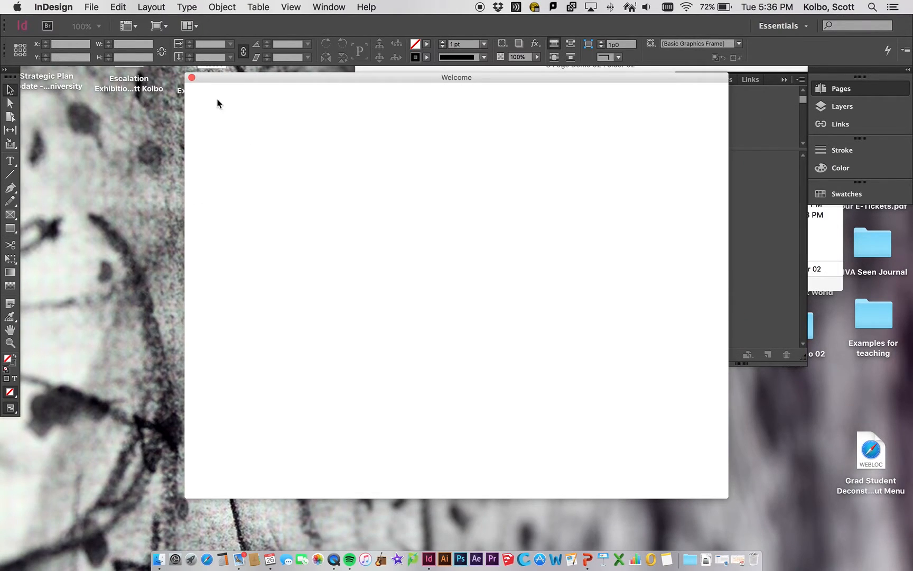
pyautogui.click(191, 78)
pyautogui.click(633, 199)
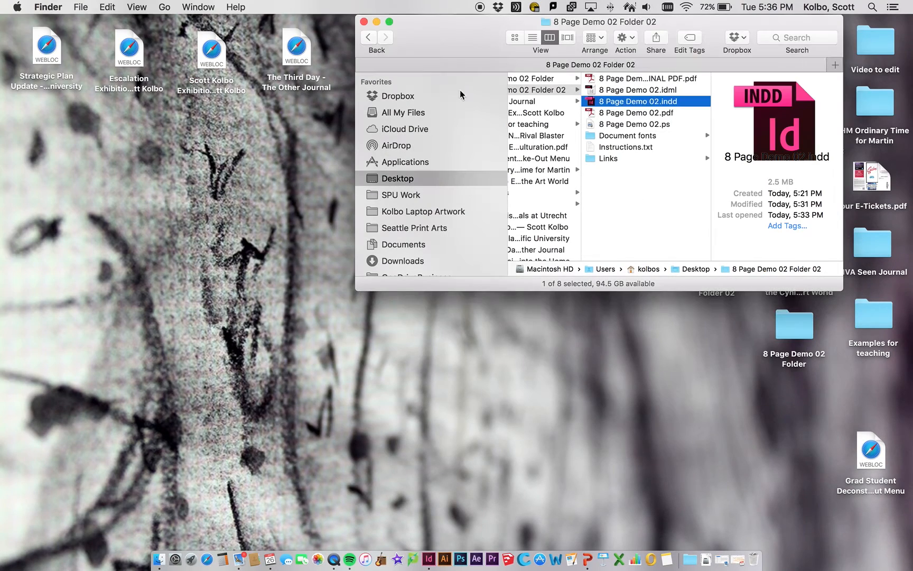
pyautogui.click(363, 21)
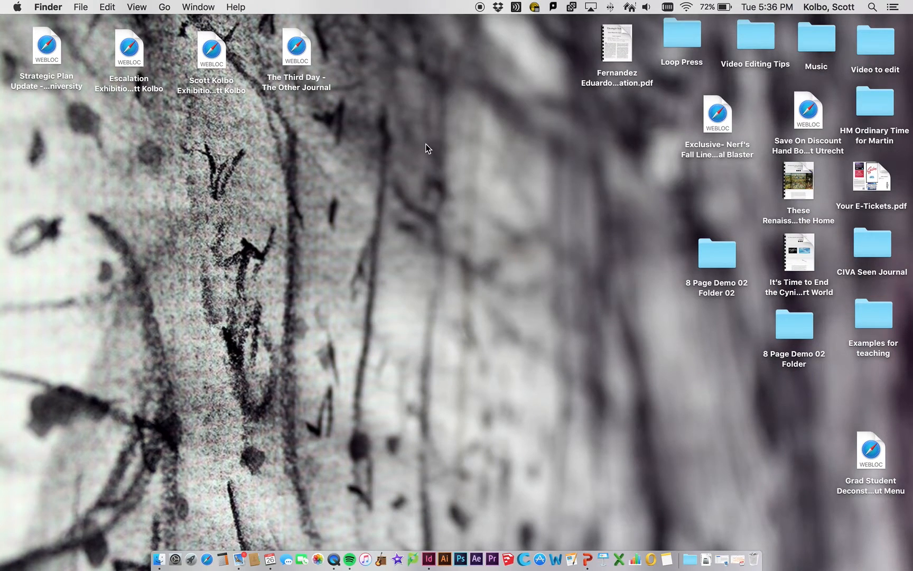
# Move 8 Page Demo 02 Folder to an empty area of the desktop and open it in an enlarged window
pyautogui.moveTo(797, 334); pyautogui.dragTo(170, 295)
pyautogui.click(288, 350)
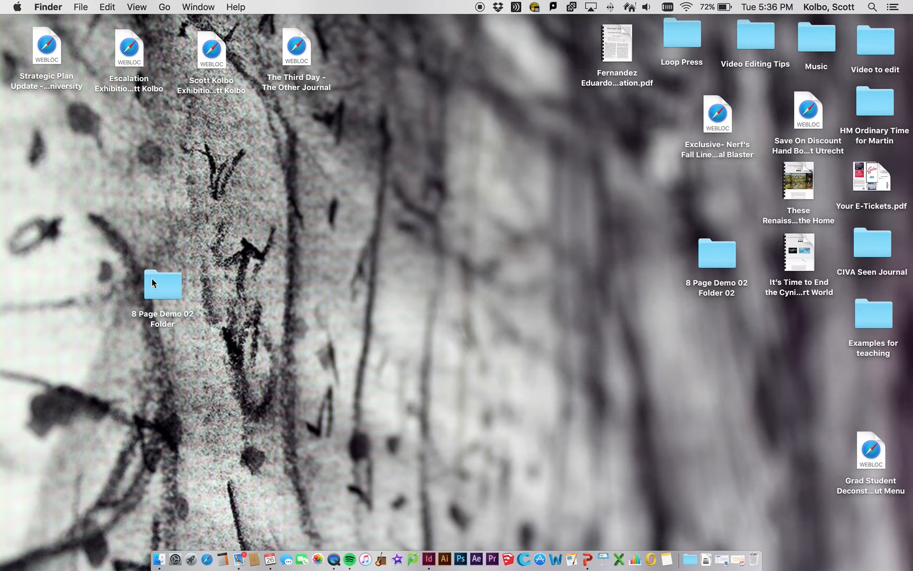
pyautogui.doubleClick(163, 286)
pyautogui.moveTo(394, 122); pyautogui.dragTo(366, 74)
pyautogui.moveTo(669, 308); pyautogui.dragTo(745, 504)
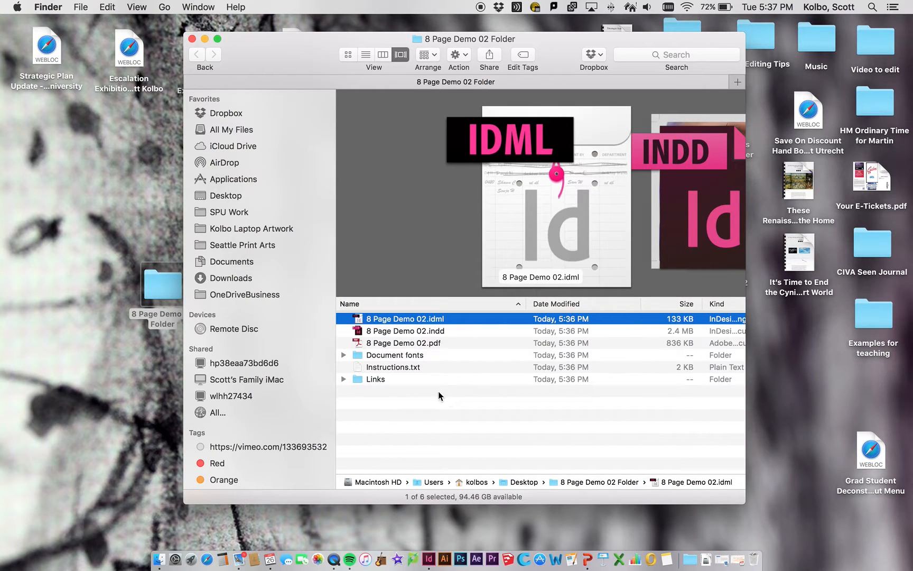
# Preview 8 Page Demo 02.indd in the package folder, and move the desktop folder icon clear of the window
pyautogui.click(410, 332)
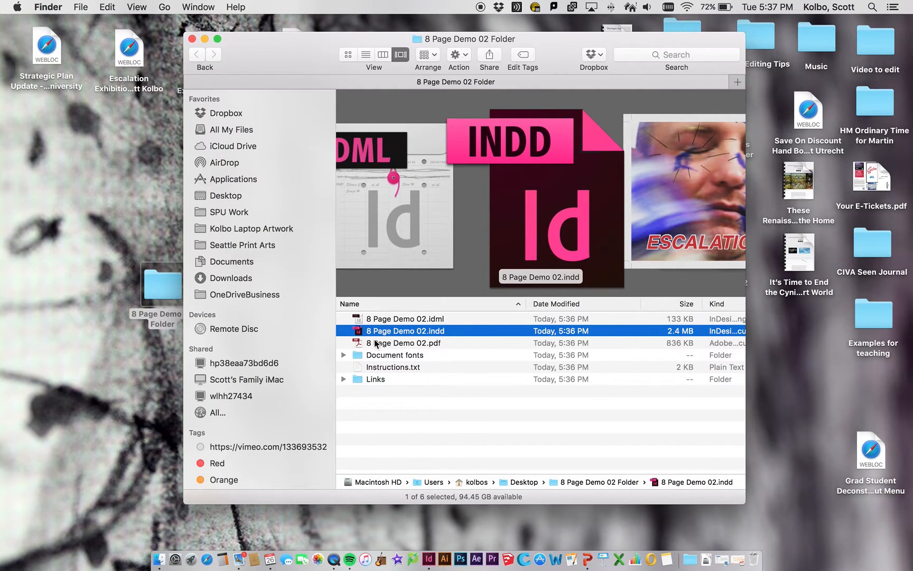
pyautogui.click(88, 298)
pyautogui.click(166, 281)
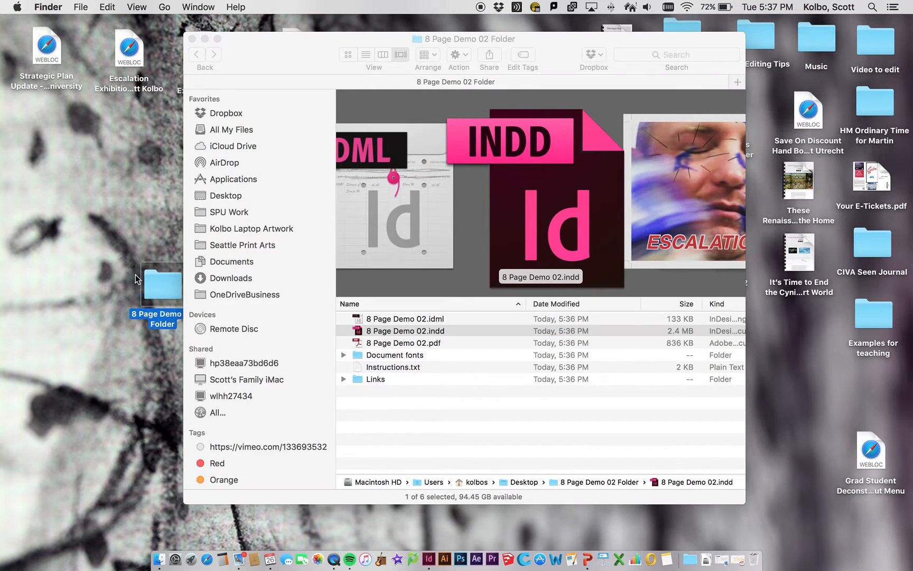
pyautogui.moveTo(136, 280); pyautogui.dragTo(114, 248)
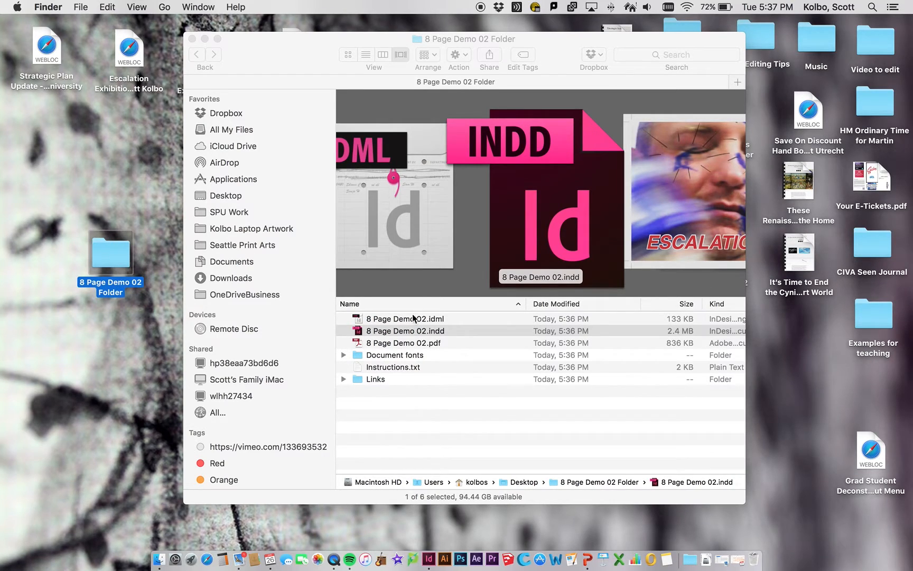
# Open 8 Page Demo 02.pdf from the package folder in Acrobat and show its page thumbnails
pyautogui.click(436, 412)
pyautogui.click(399, 344)
pyautogui.doubleClick(399, 344)
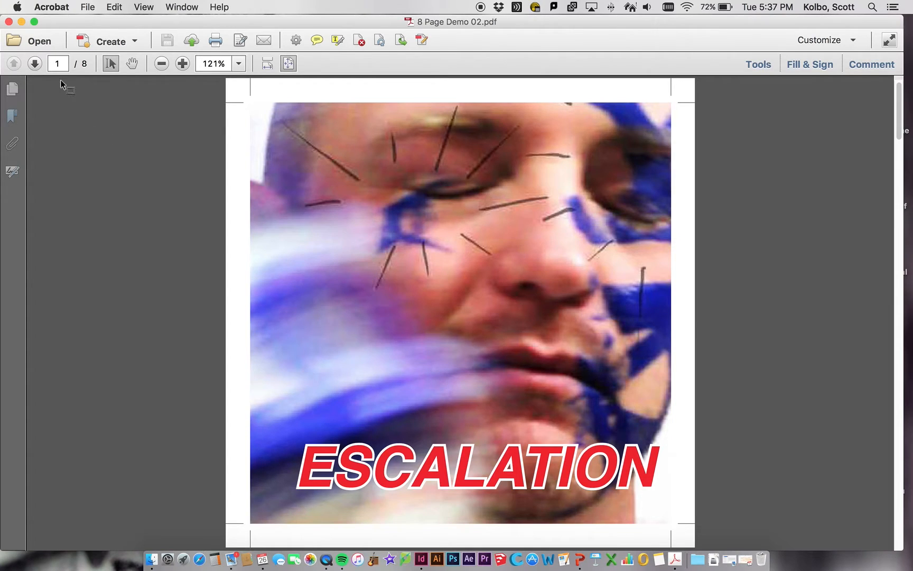
pyautogui.click(12, 88)
# Examine the single pages of the packaged PDF, from the cover through page 7
pyautogui.press('Down')
pyautogui.press('Down')
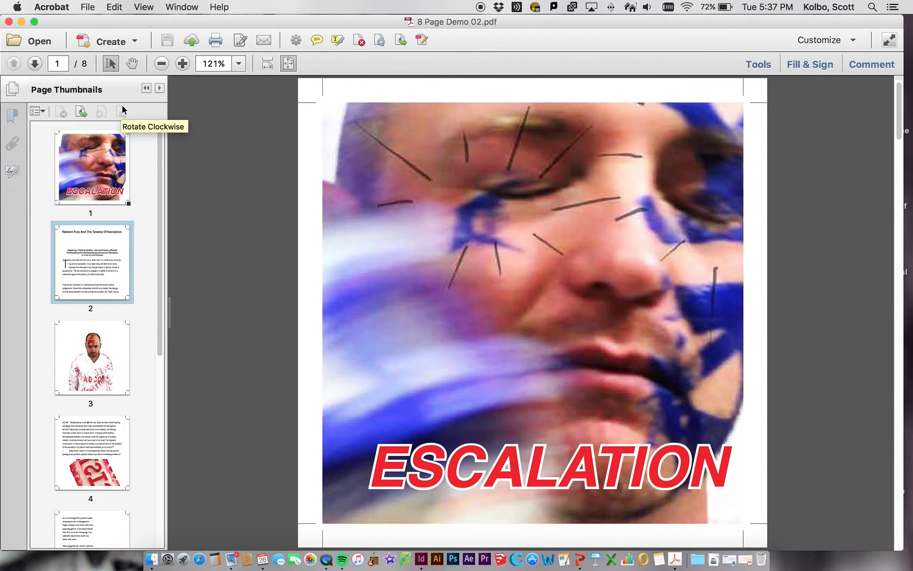
pyautogui.press('Up')
pyautogui.click(86, 269)
pyautogui.click(100, 363)
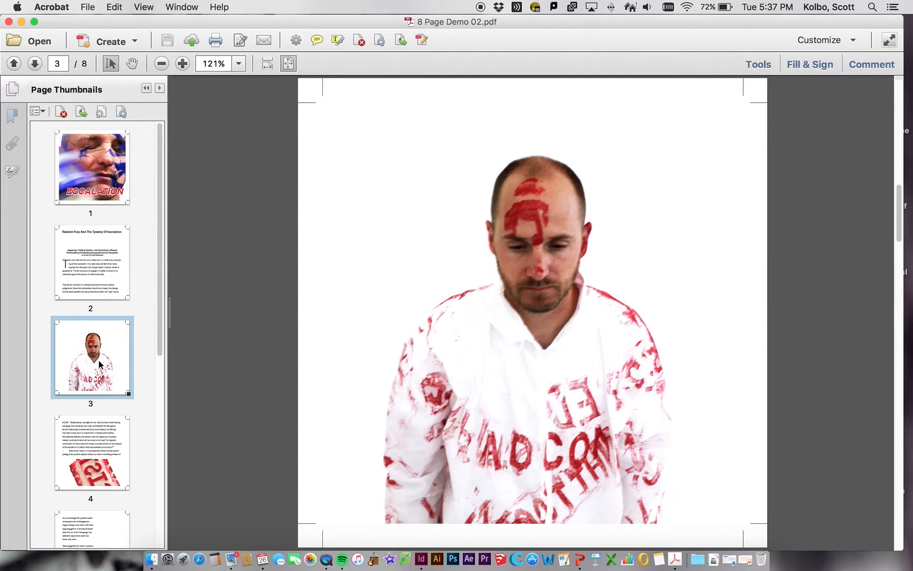
pyautogui.click(99, 464)
pyautogui.click(114, 207)
pyautogui.scroll(-10, 112, 317)
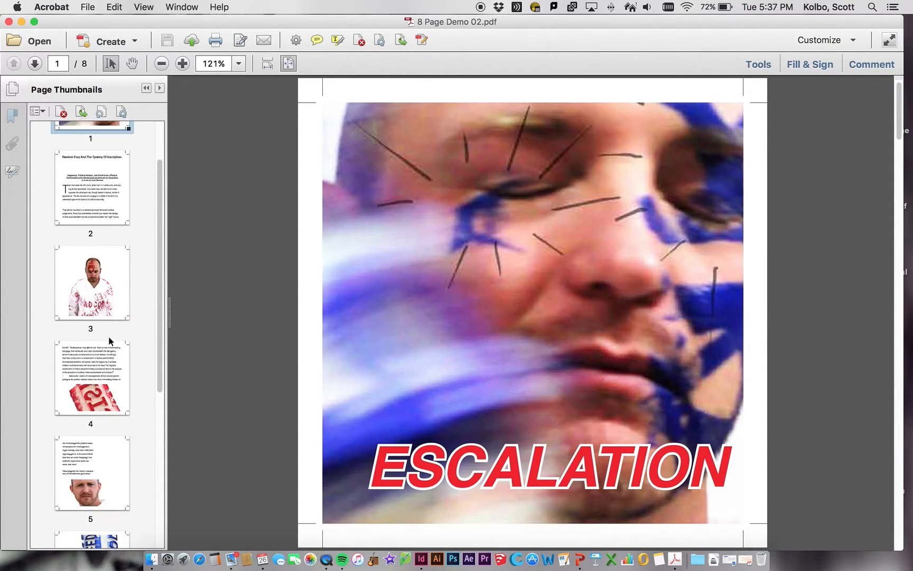
pyautogui.click(111, 317)
pyautogui.click(106, 372)
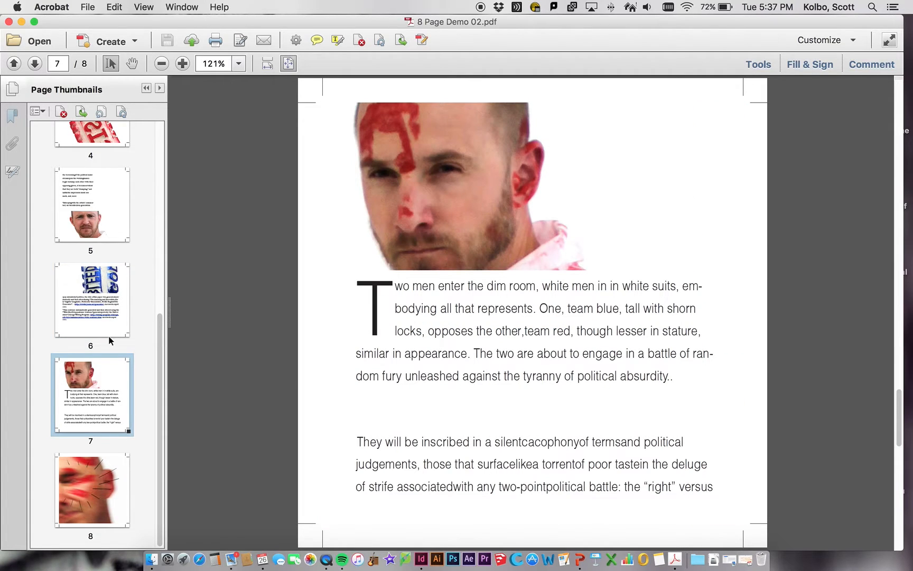
# Close the PDF and the Acrobat start window, and quit Acrobat to return to Finder
pyautogui.click(9, 21)
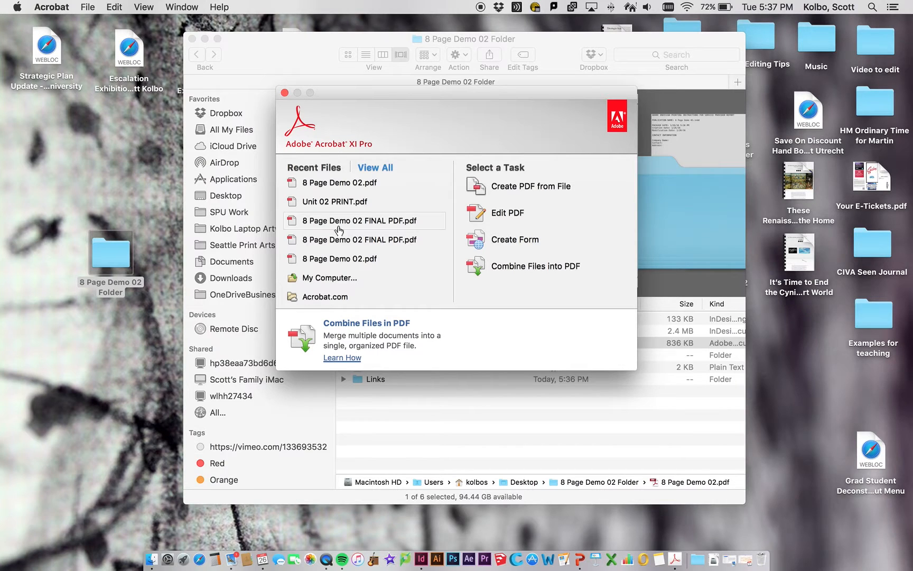
pyautogui.click(285, 93)
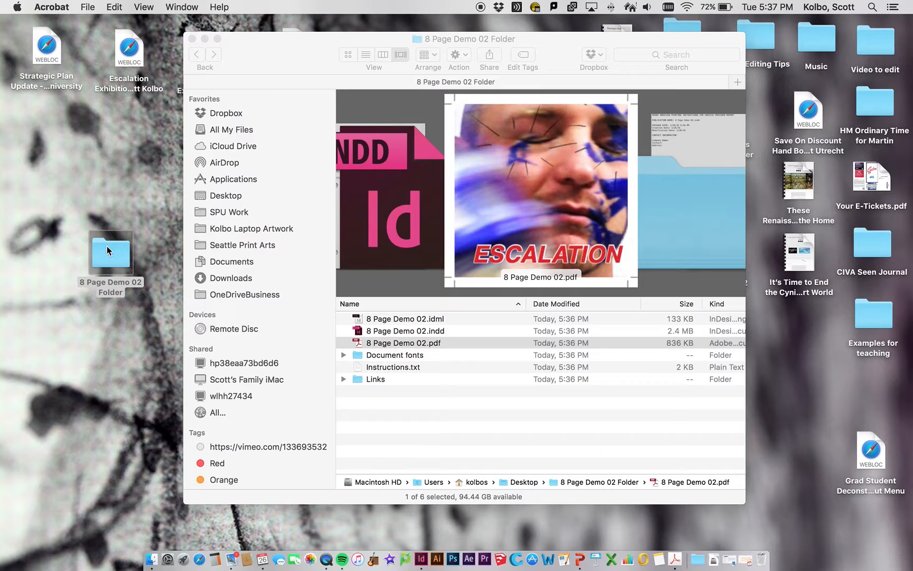
pyautogui.press('super+q')
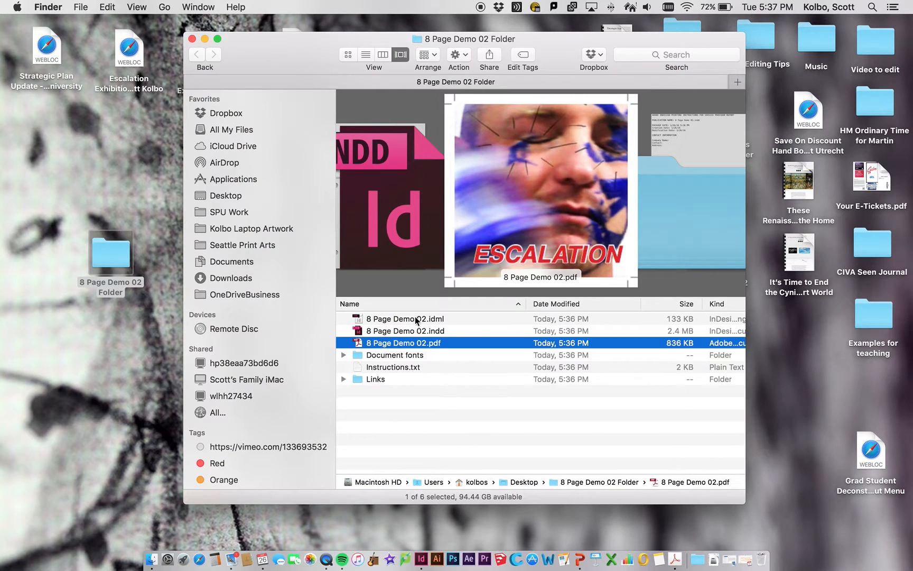
# Examine the IDML file and the contents of the Document fonts and Links folders in the package folder
pyautogui.click(412, 319)
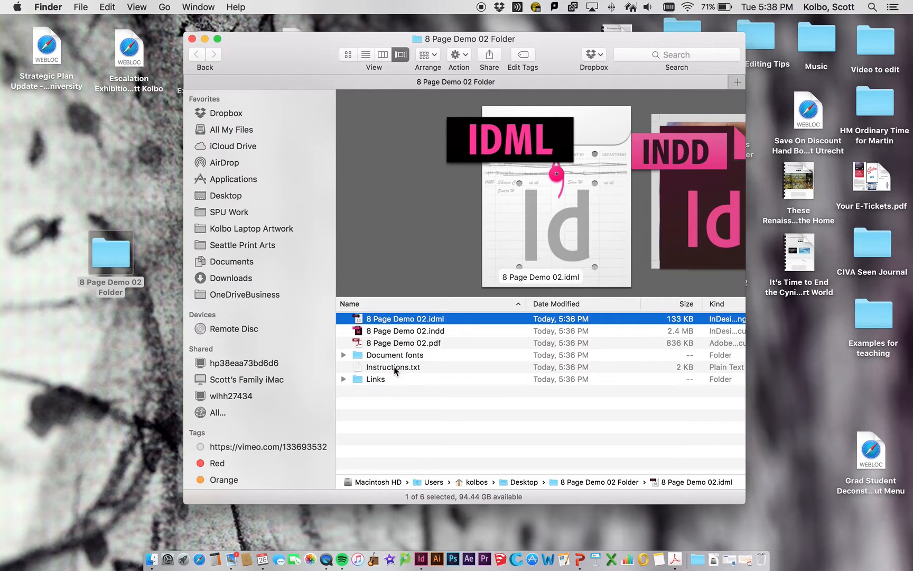
pyautogui.click(358, 357)
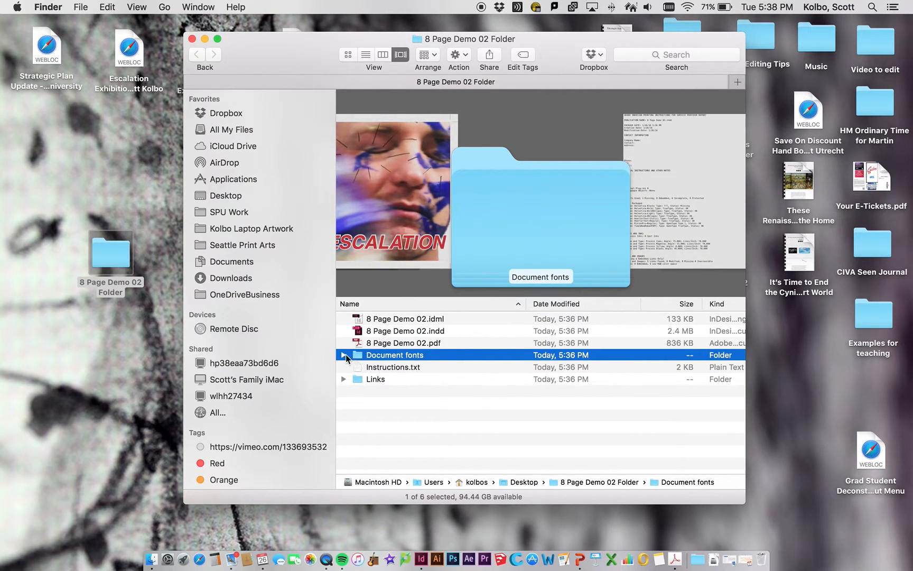
pyautogui.click(344, 355)
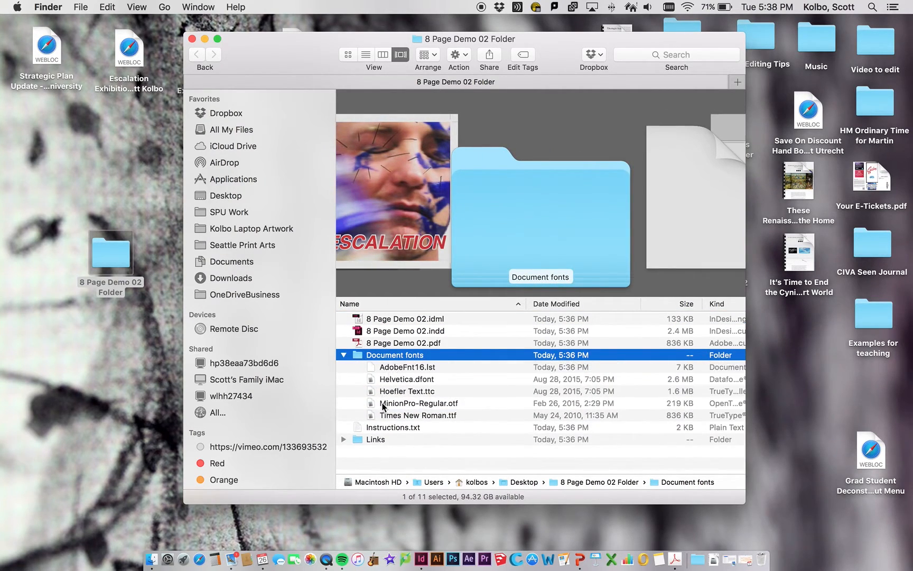
pyautogui.click(343, 354)
pyautogui.click(343, 380)
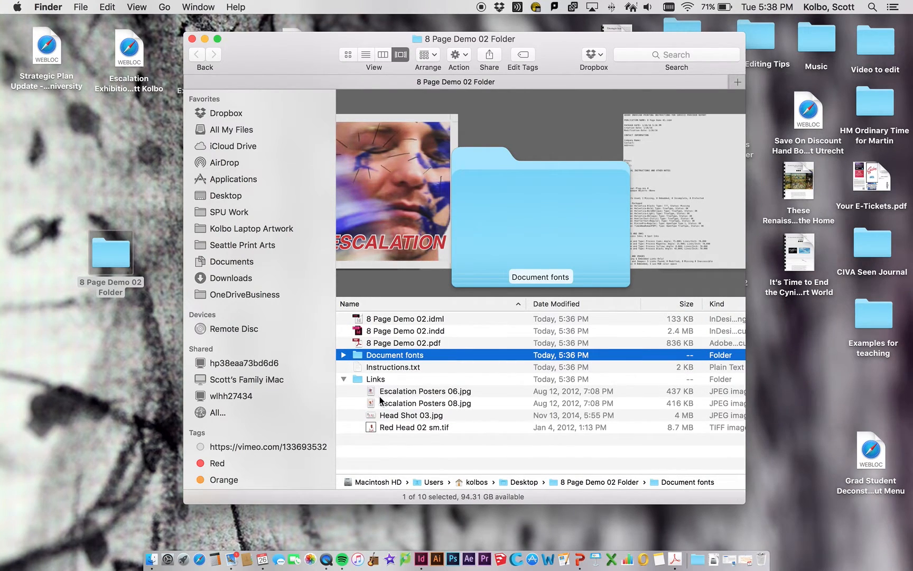
pyautogui.click(343, 380)
pyautogui.click(417, 473)
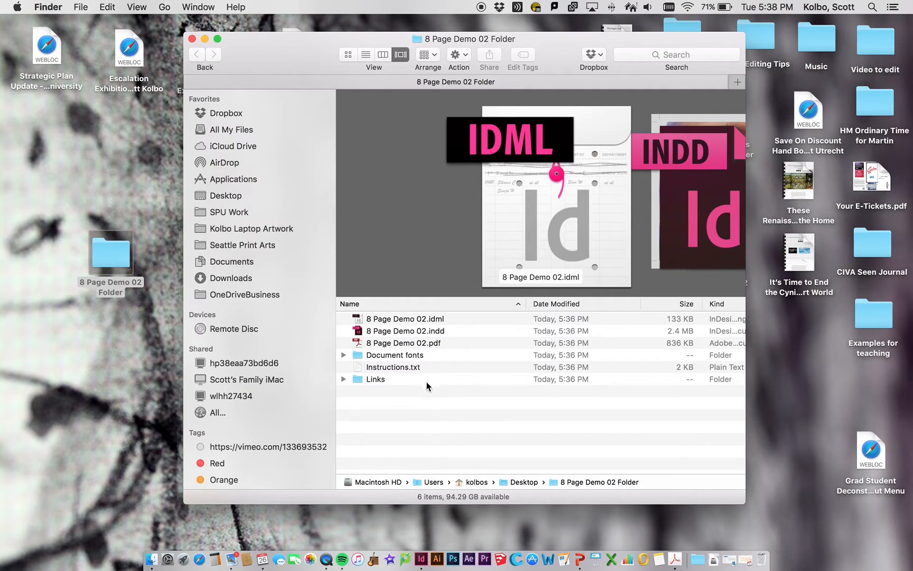
# Open the packaged 8 Page Demo 02.indd in InDesign and dismiss the missing fonts notice
pyautogui.doubleClick(400, 331)
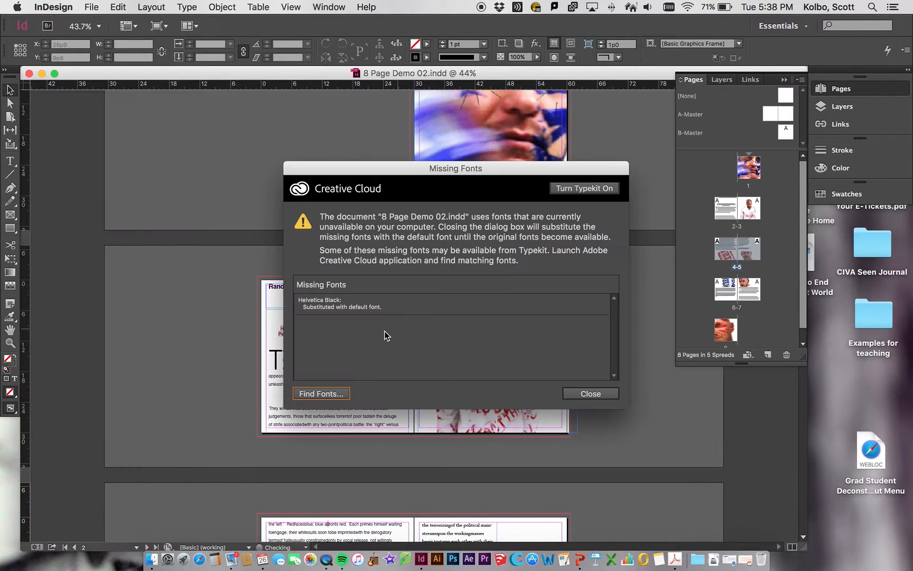
pyautogui.click(590, 394)
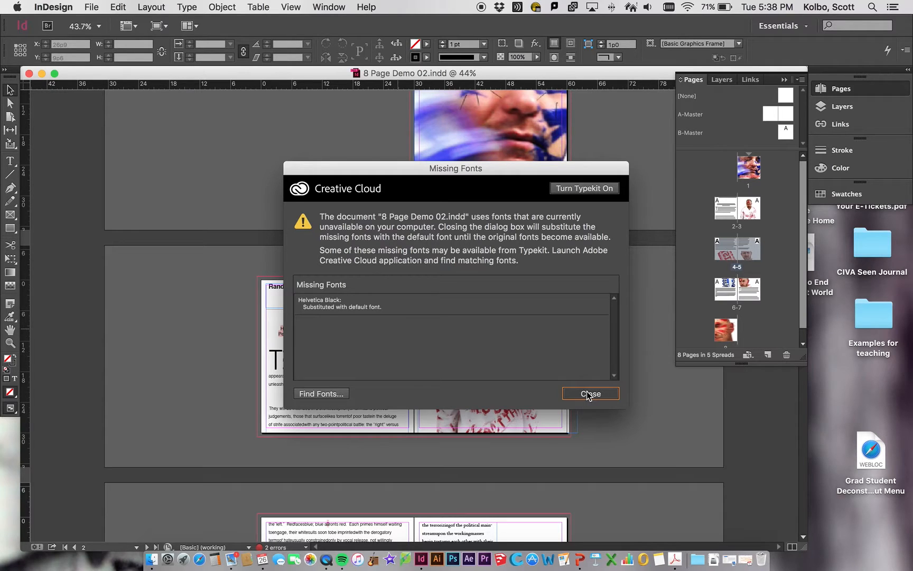
pyautogui.click(589, 394)
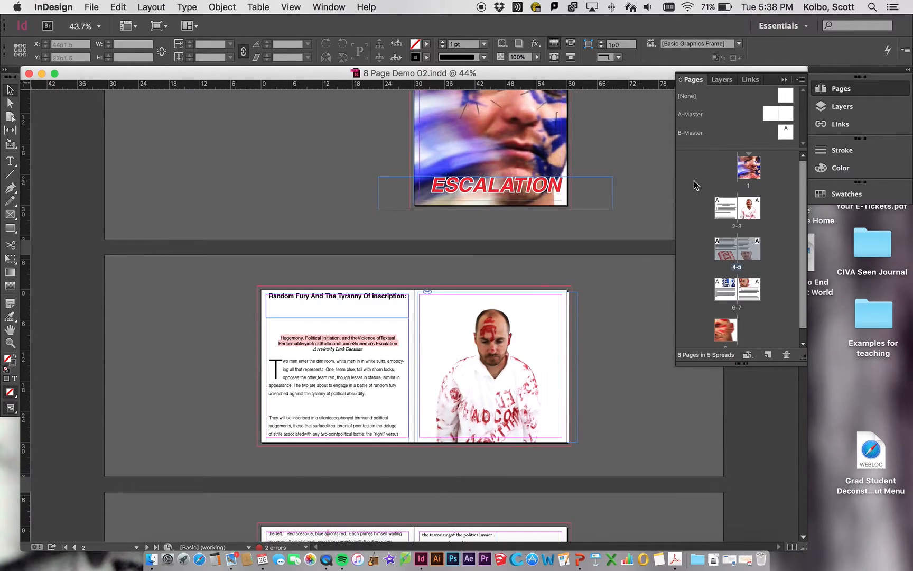
# Look through the booklet's spreads from pages 2-3 to page 8
pyautogui.doubleClick(729, 217)
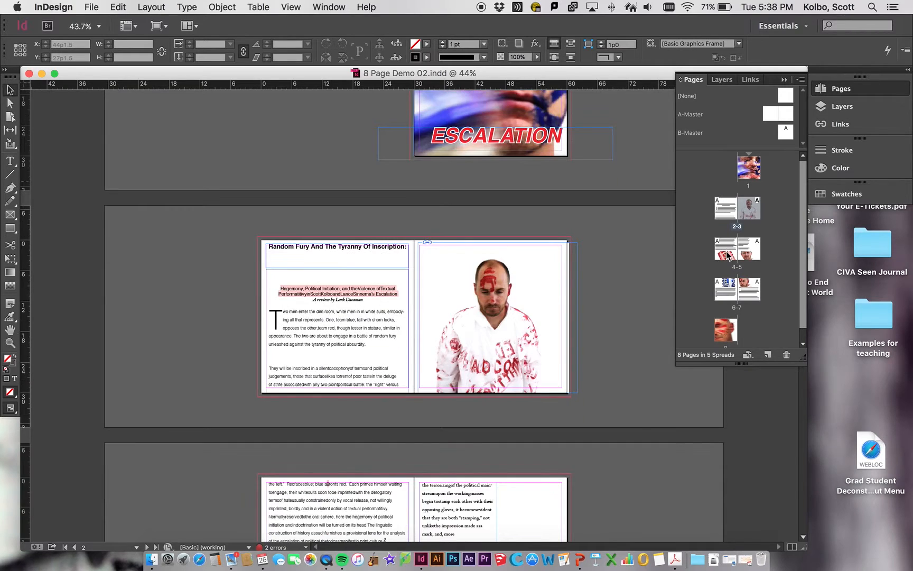
pyautogui.doubleClick(728, 255)
pyautogui.doubleClick(726, 291)
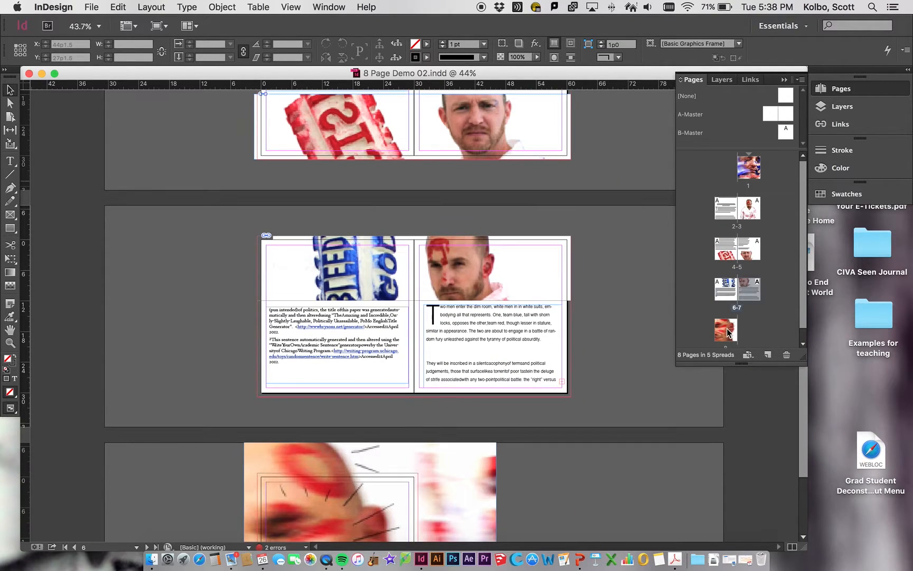
pyautogui.doubleClick(728, 330)
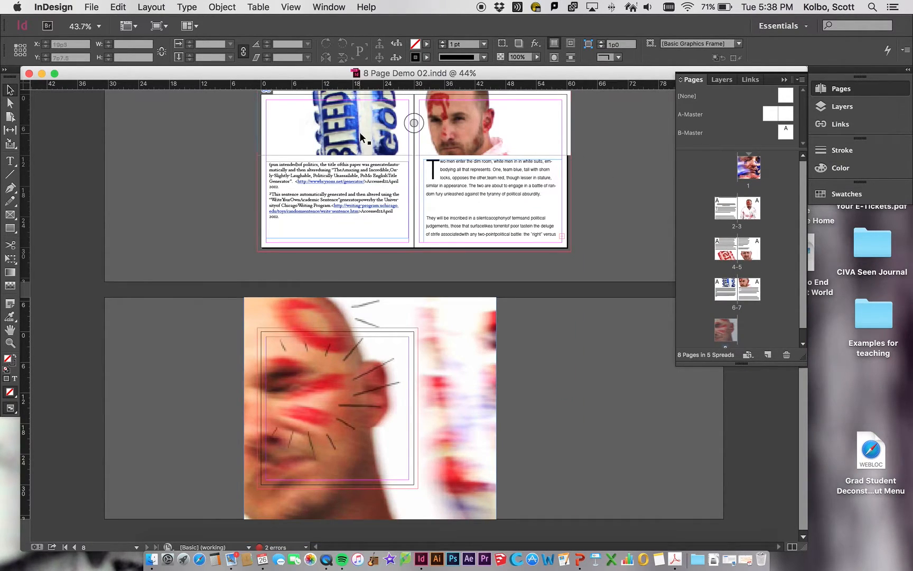
pyautogui.click(112, 120)
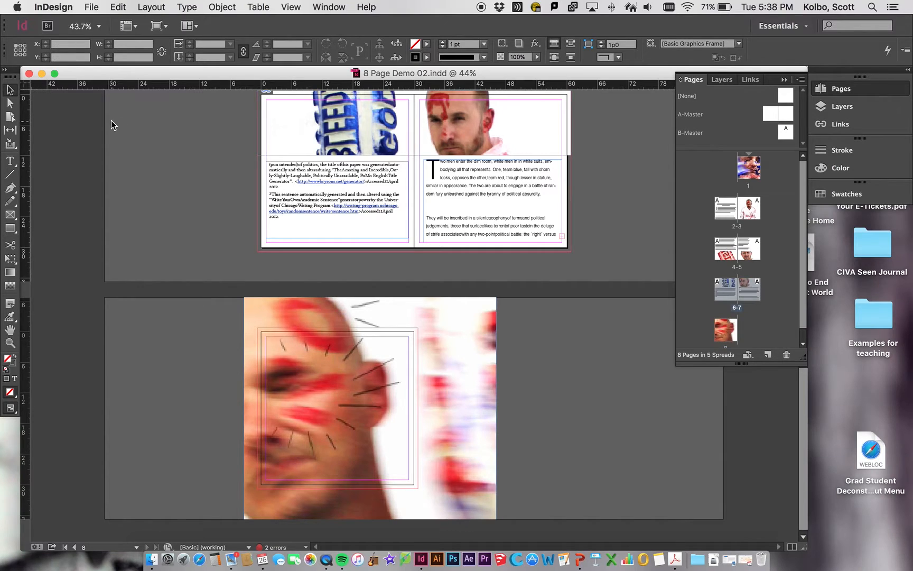
# Start Print Booklet for the document and show the preview of the first printer spread
pyautogui.click(89, 8)
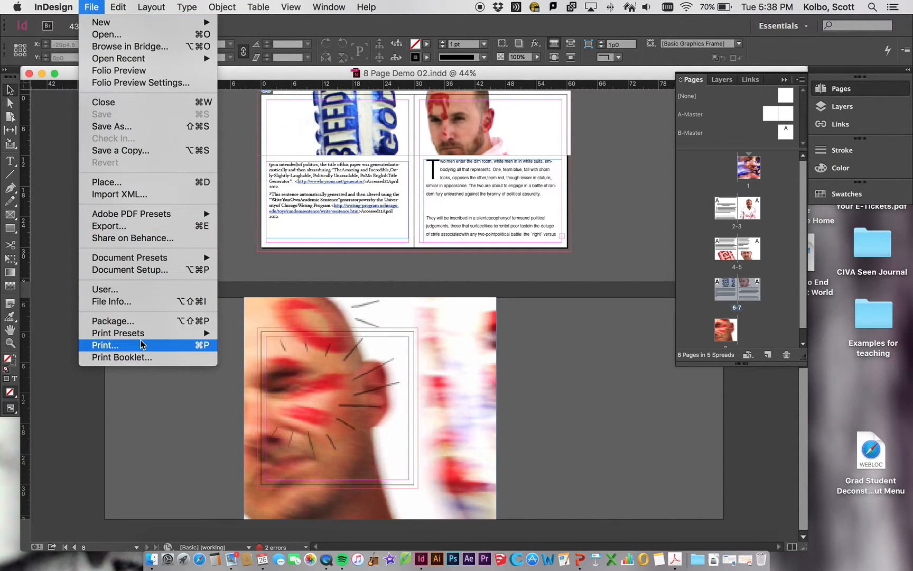
pyautogui.click(136, 356)
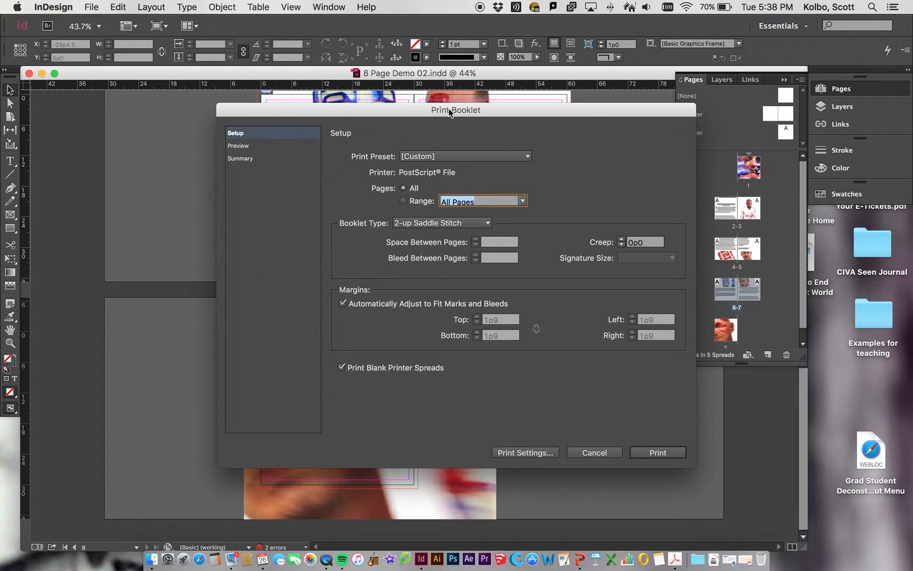
pyautogui.moveTo(455, 112); pyautogui.dragTo(421, 109)
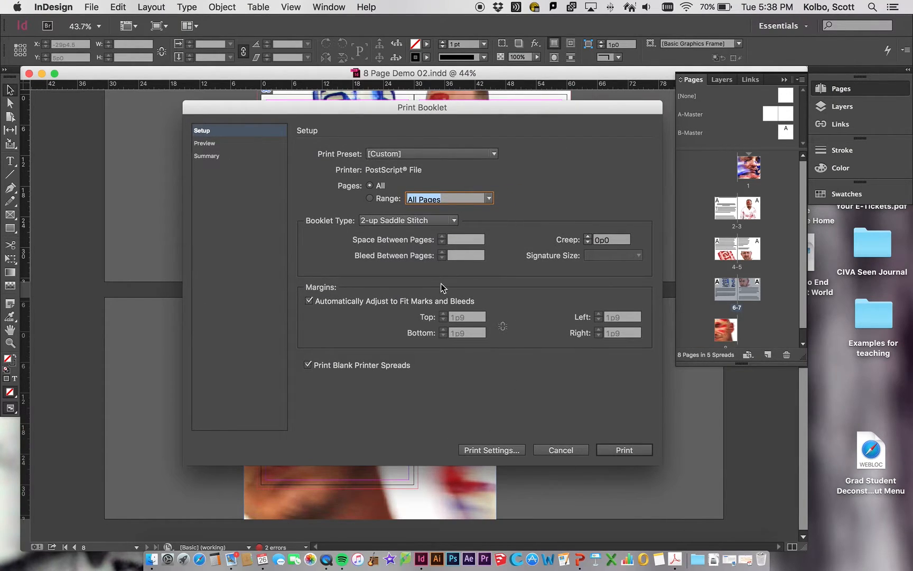
pyautogui.click(206, 144)
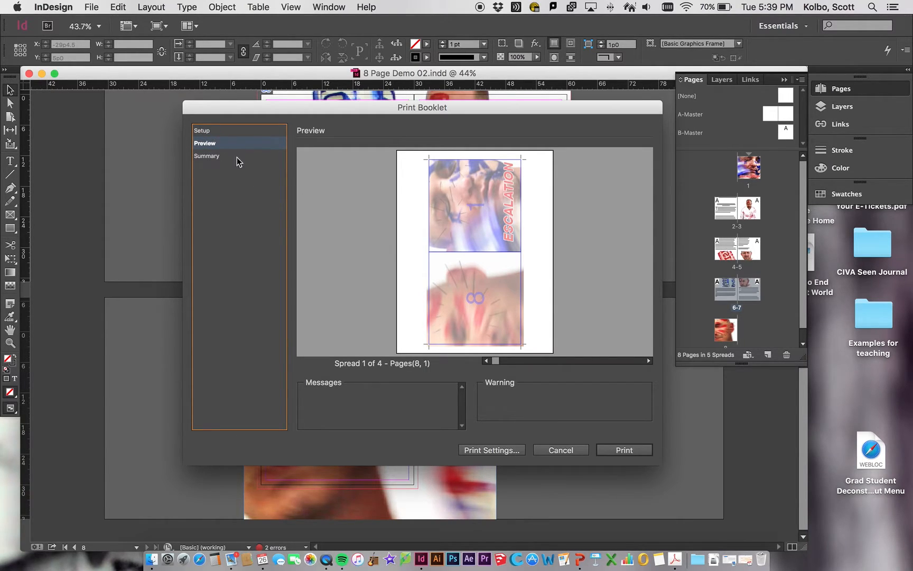
# In the booklet's print settings, try PRINT-SERV-01-SecurePrint as the printer and set it back to PostScript File
pyautogui.click(486, 448)
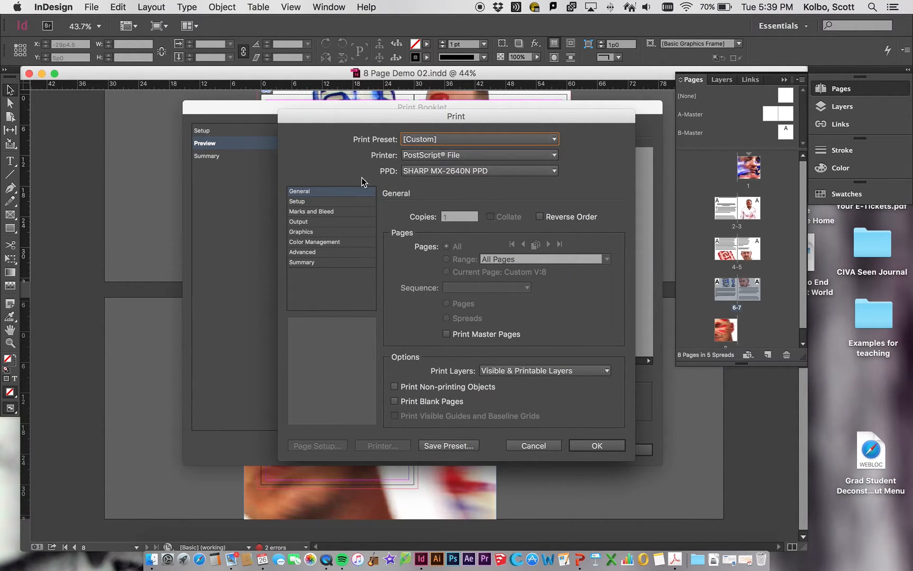
pyautogui.click(446, 156)
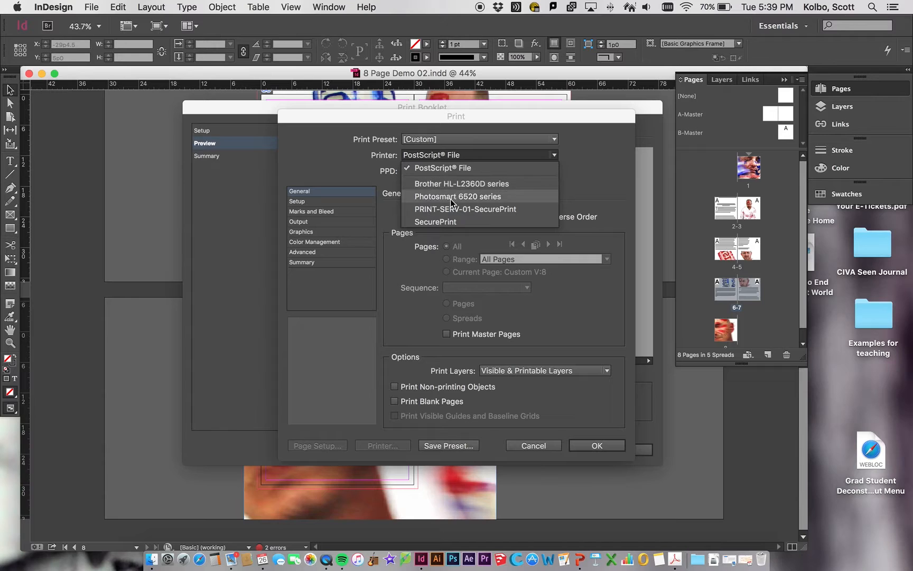
pyautogui.click(451, 212)
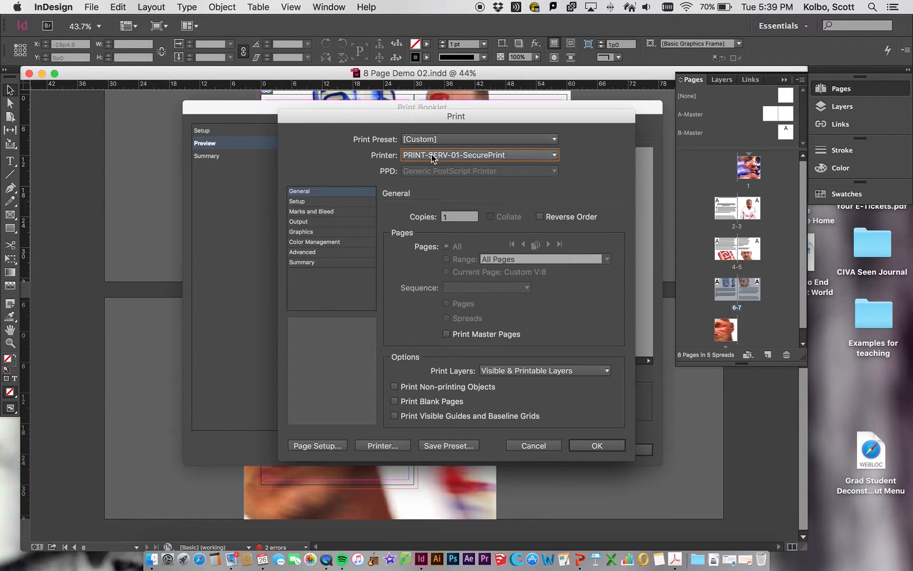
pyautogui.click(419, 156)
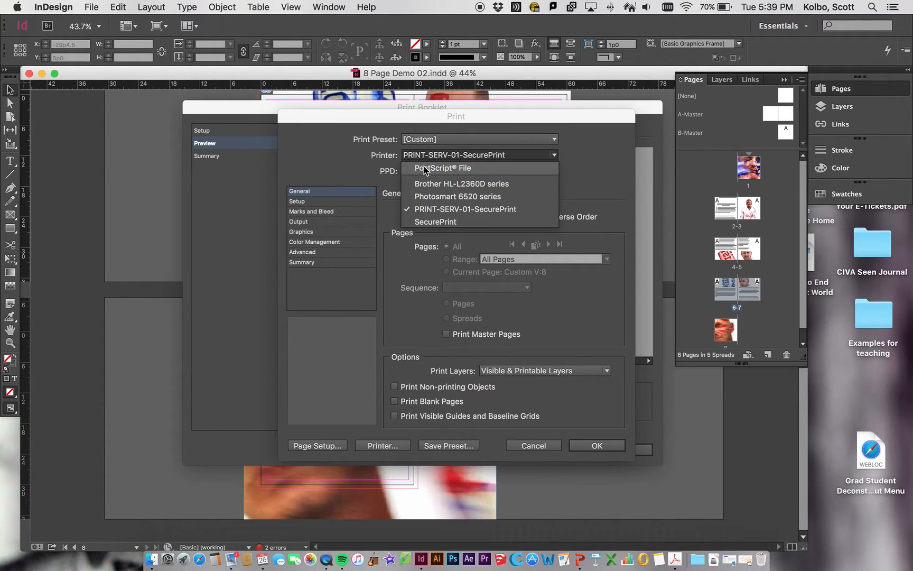
pyautogui.click(426, 168)
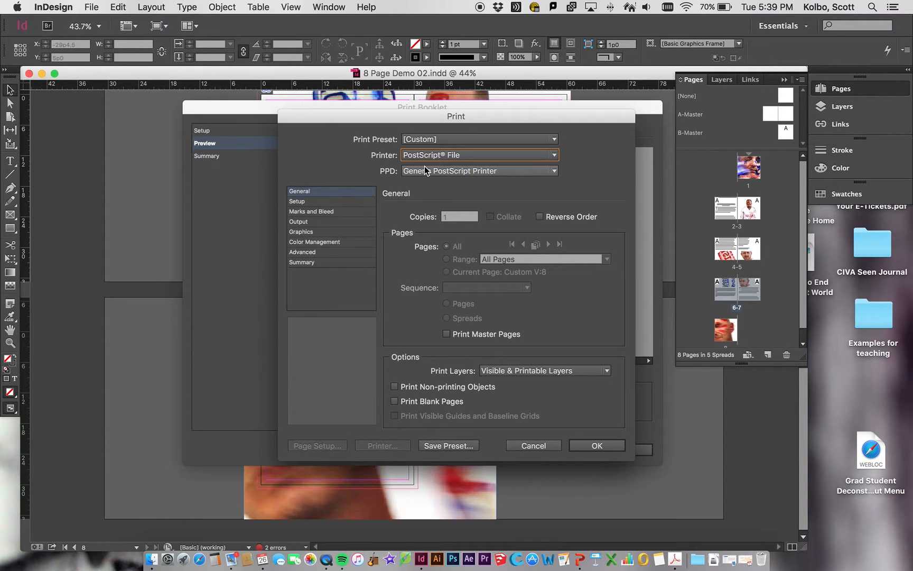
# Check the paper size and page position, enable crop marks, and accept the print settings
pyautogui.click(297, 202)
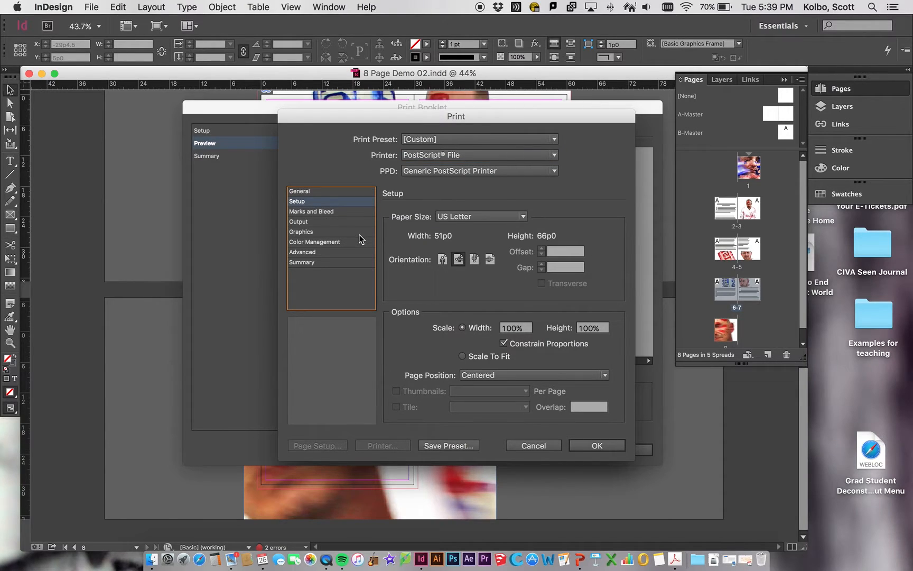
pyautogui.click(483, 375)
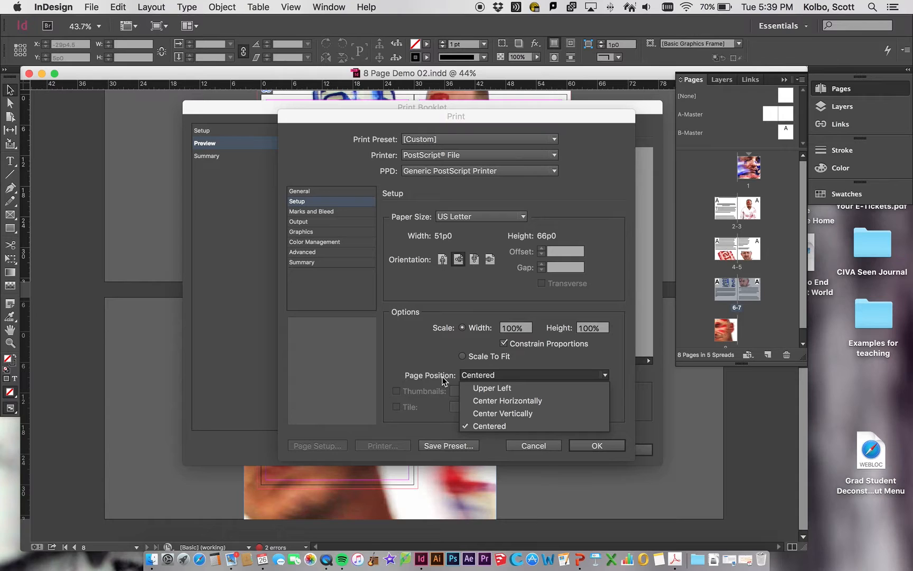
pyautogui.click(395, 311)
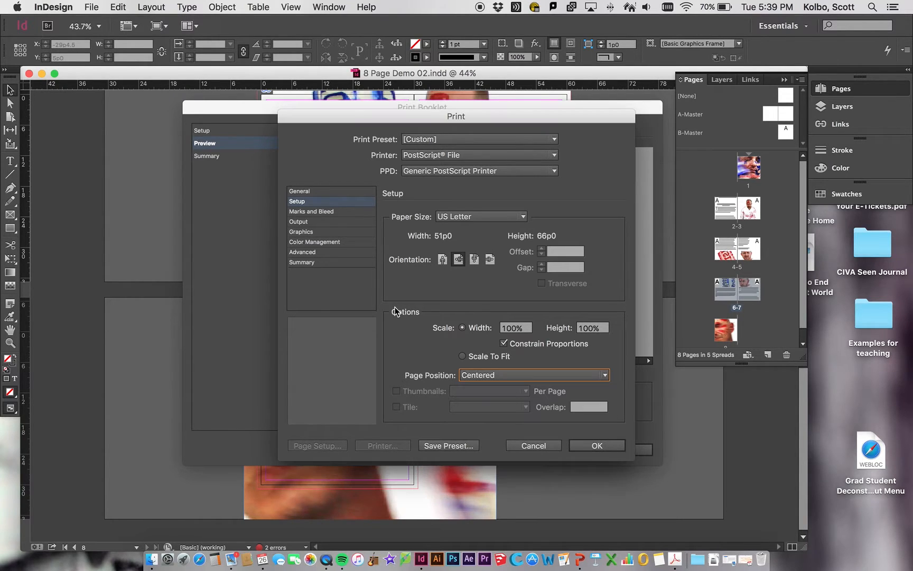
pyautogui.click(320, 212)
pyautogui.click(406, 244)
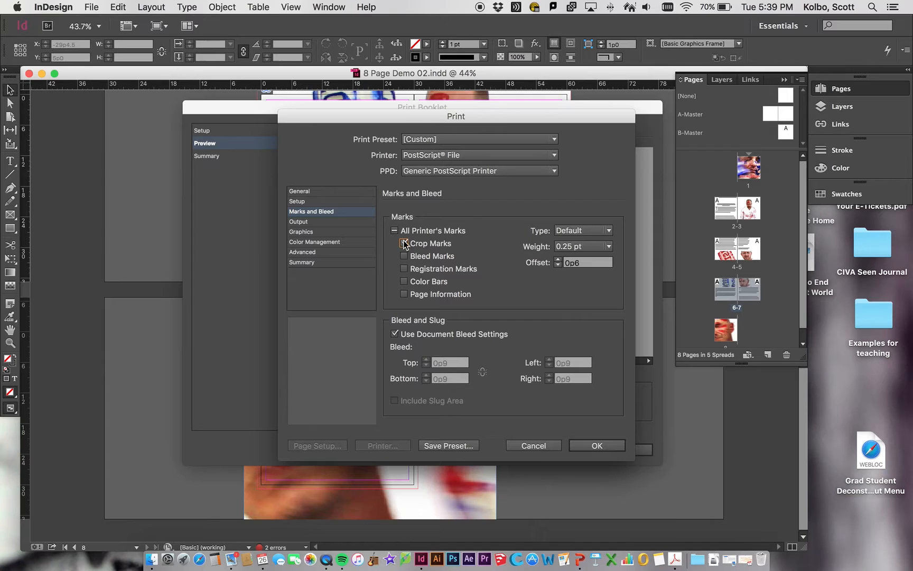
pyautogui.click(309, 204)
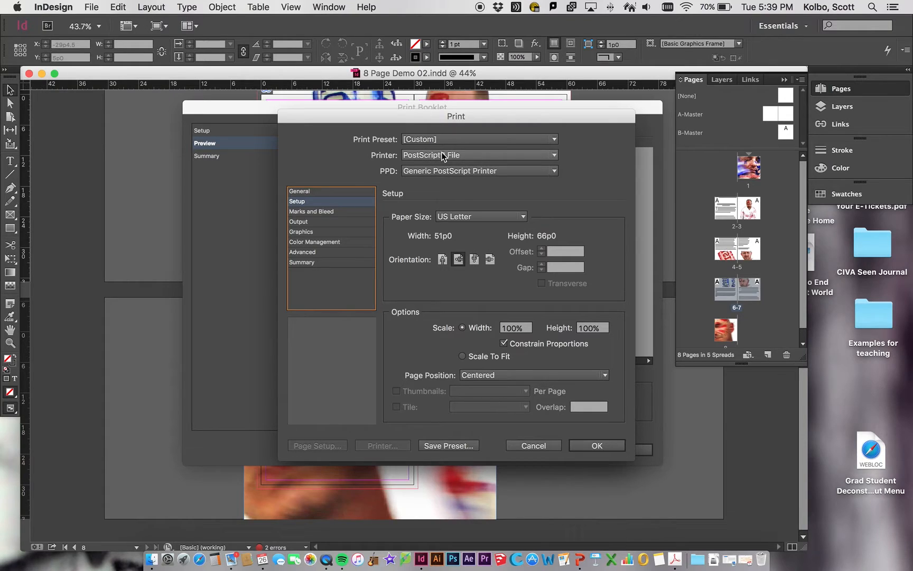
pyautogui.click(588, 445)
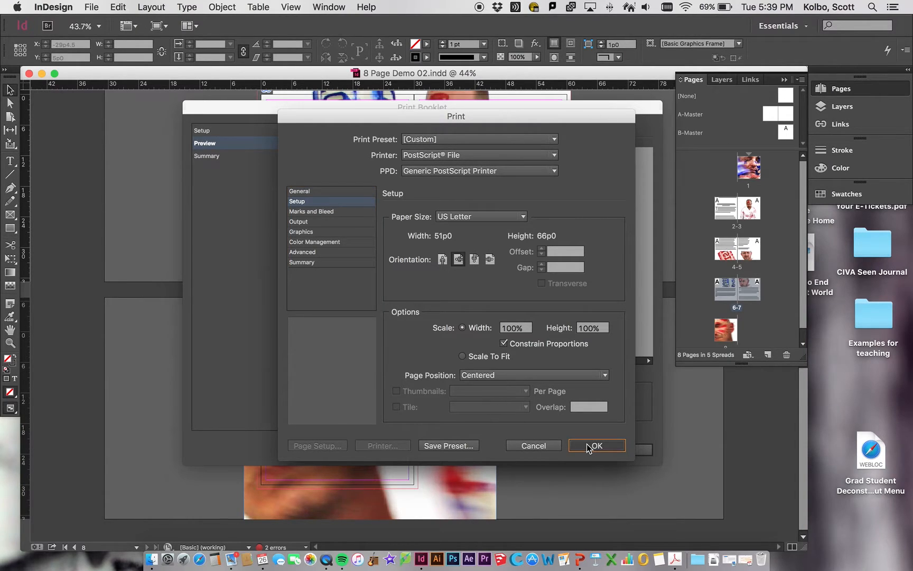
# Review the booklet type in the booklet setup and keep 2-up Saddle Stitch
pyautogui.click(230, 129)
pyautogui.click(369, 221)
pyautogui.click(393, 222)
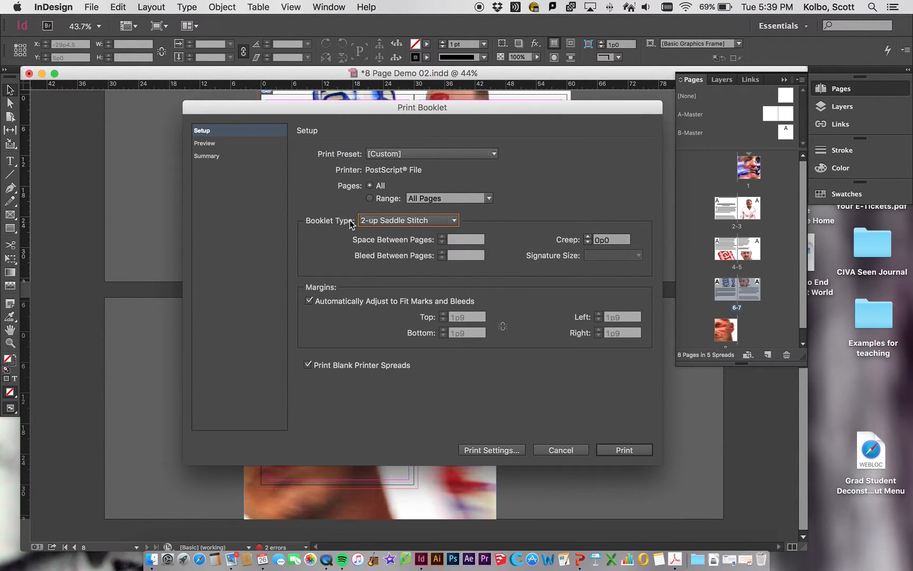
# Page through all the printer spreads in the booklet preview and return to the beginning
pyautogui.click(219, 144)
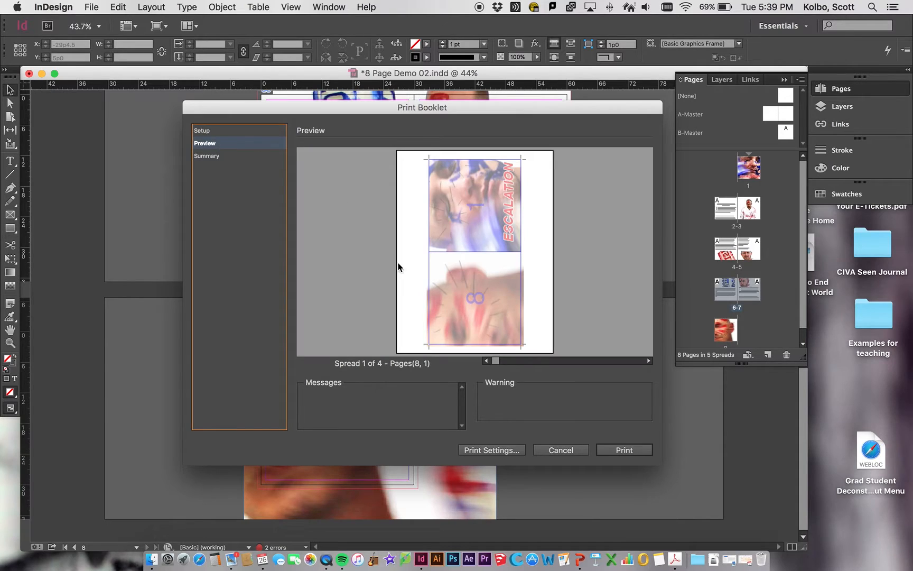
pyautogui.click(648, 360)
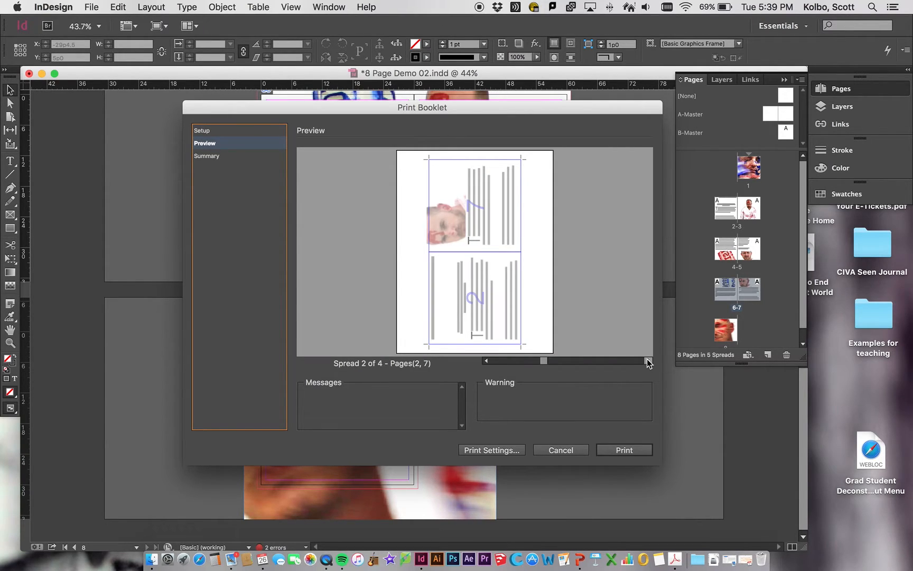
pyautogui.click(648, 361)
pyautogui.click(648, 361)
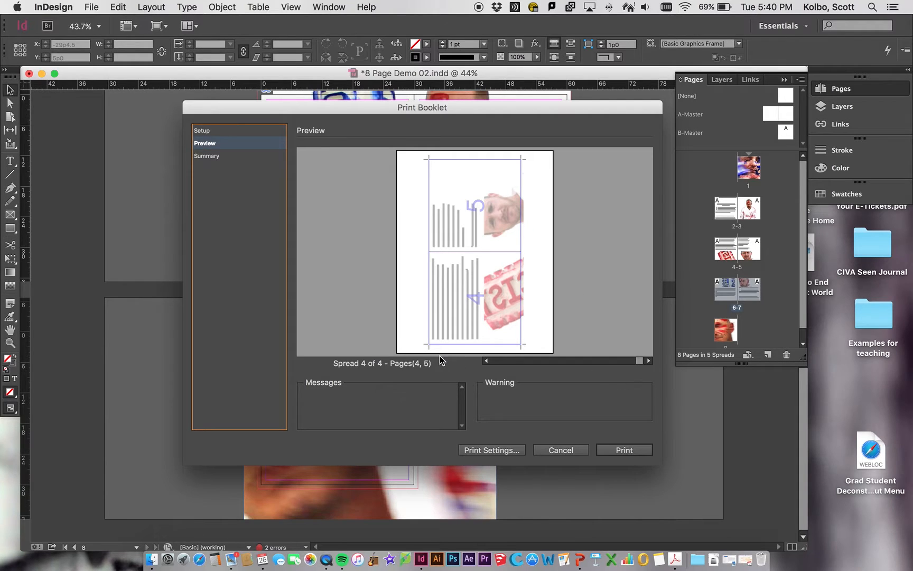
pyautogui.click(488, 361)
pyautogui.click(488, 360)
pyautogui.click(487, 360)
# Print the booklet to a PostScript file named 8 Page Demo 02 in the 8 Page Demo 02 Folder, accepting the overset text and missing font warnings
pyautogui.click(618, 448)
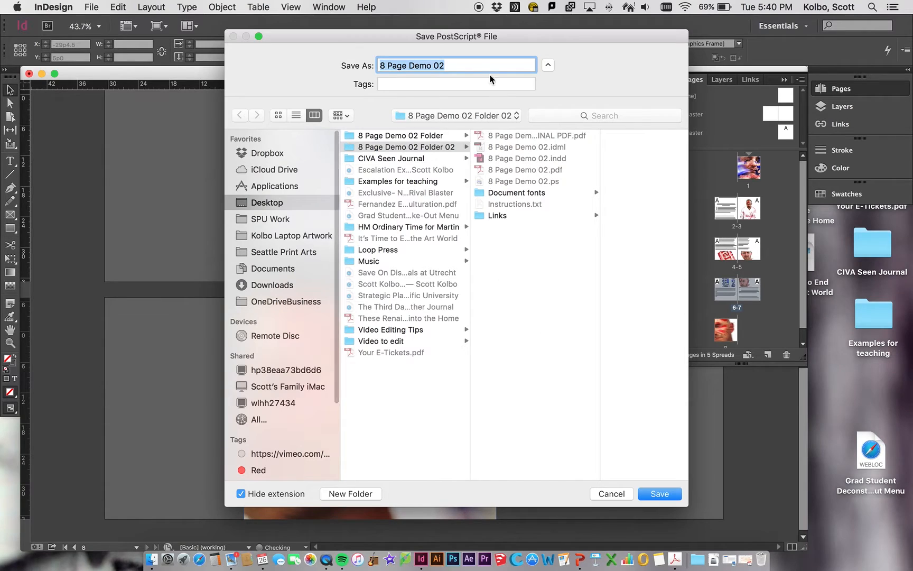
pyautogui.click(423, 136)
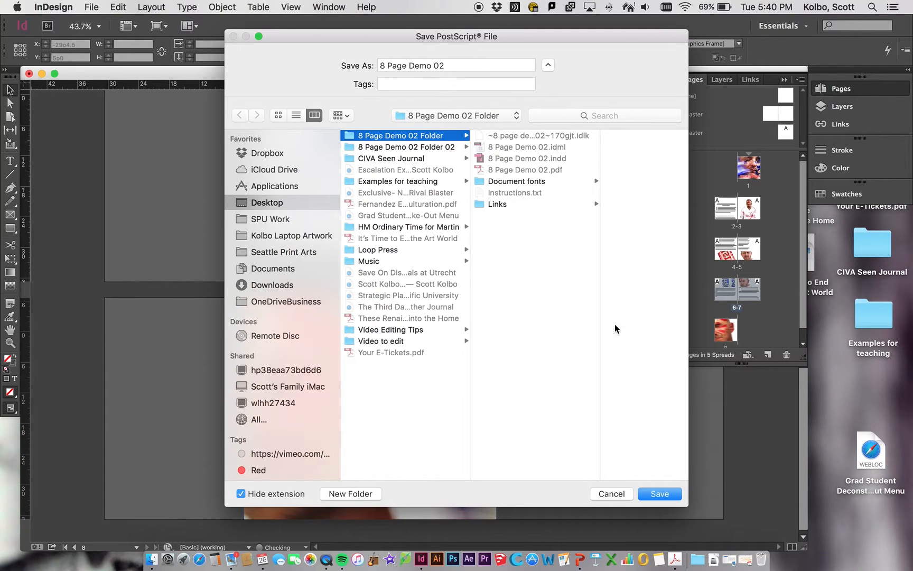
pyautogui.click(651, 496)
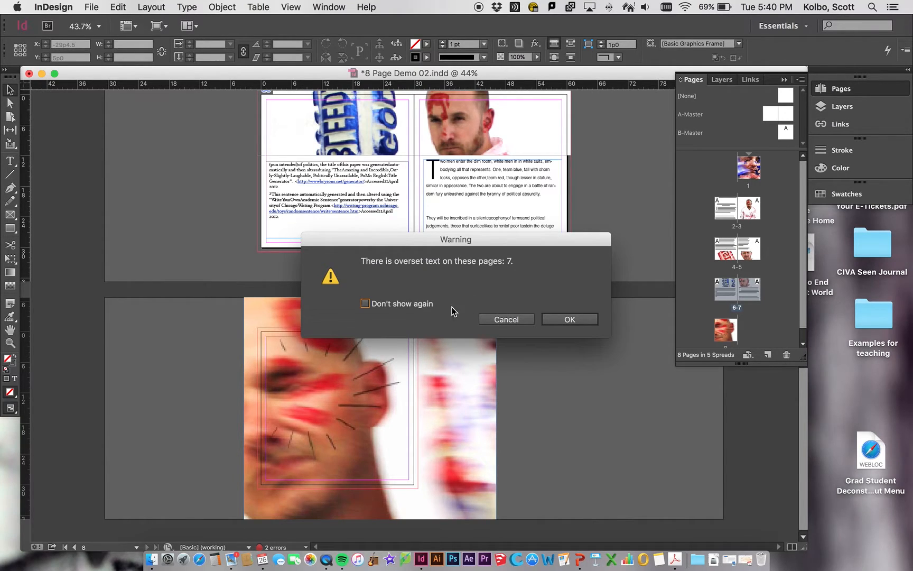
pyautogui.click(563, 320)
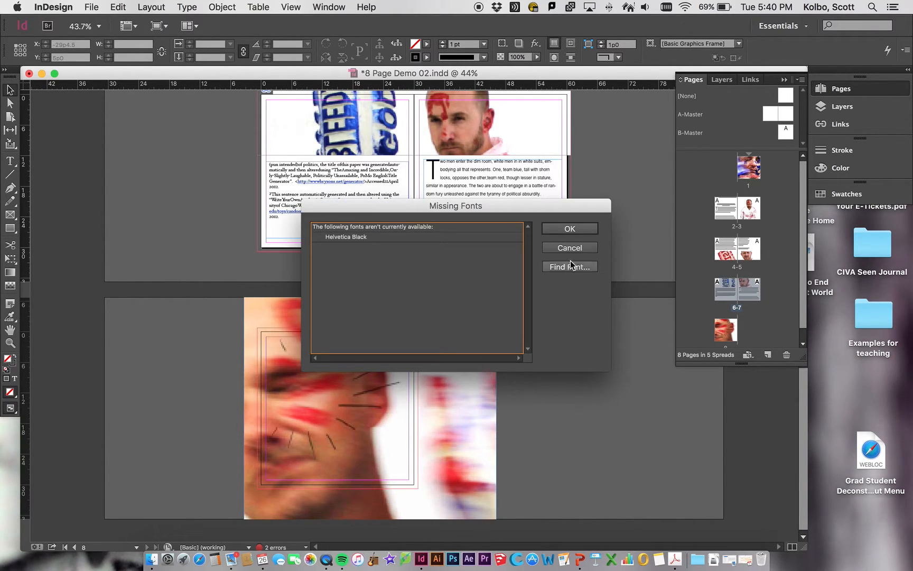
pyautogui.click(570, 228)
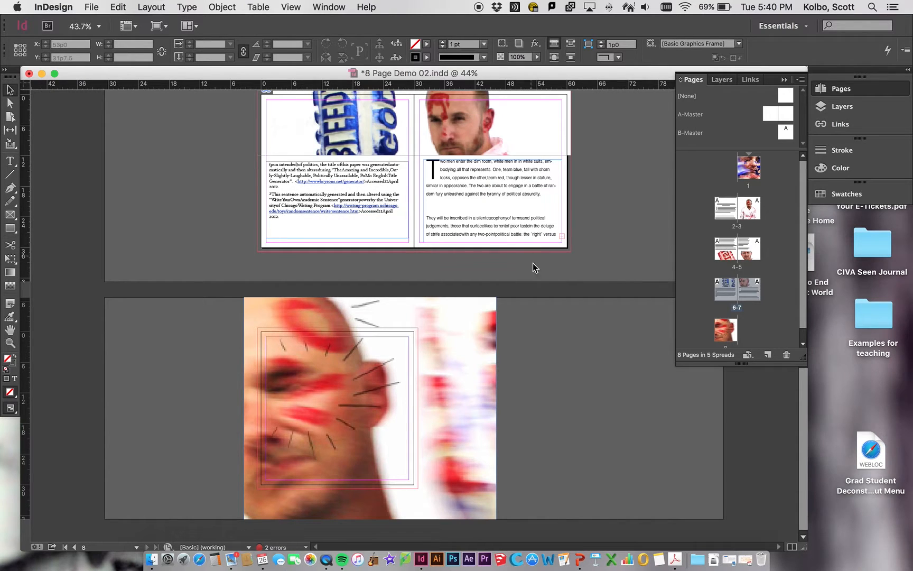
# Switch to Finder to check 8 Page Demo 02.ps in the package folder, and close the booklet document in InDesign
pyautogui.click(151, 559)
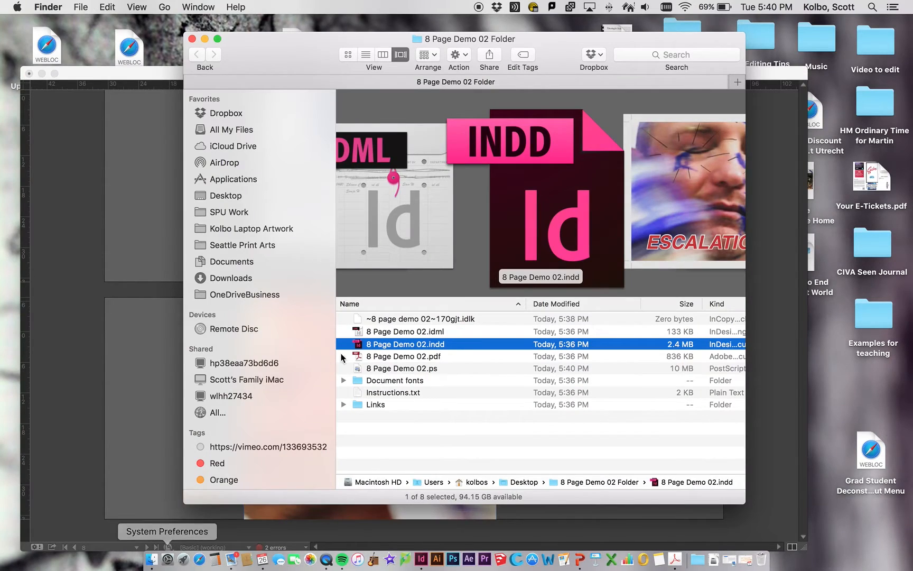
pyautogui.click(426, 369)
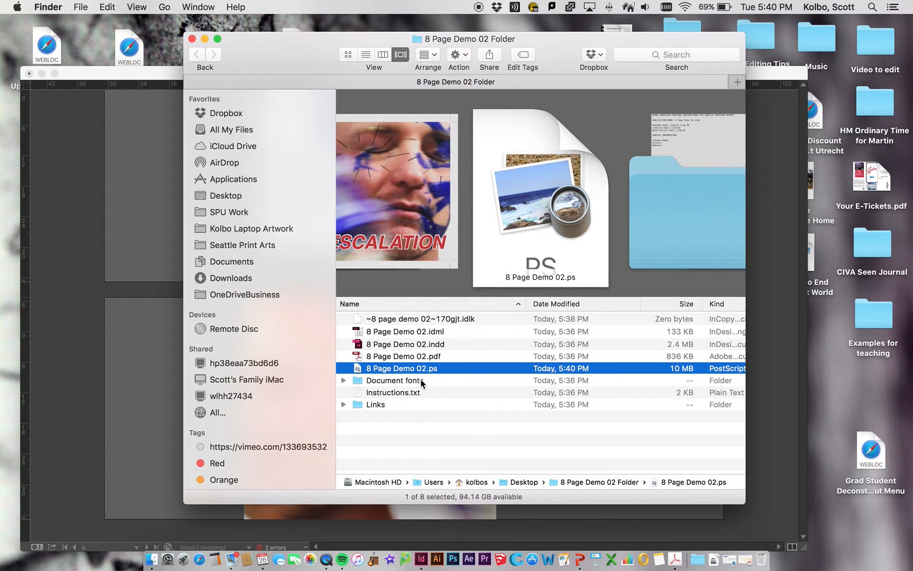
pyautogui.click(151, 306)
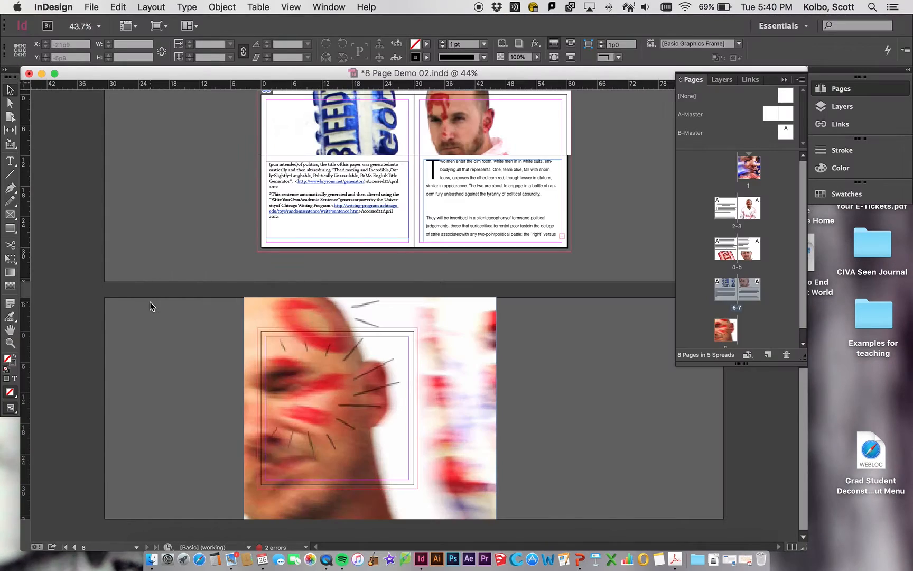
pyautogui.click(29, 74)
pyautogui.click(472, 312)
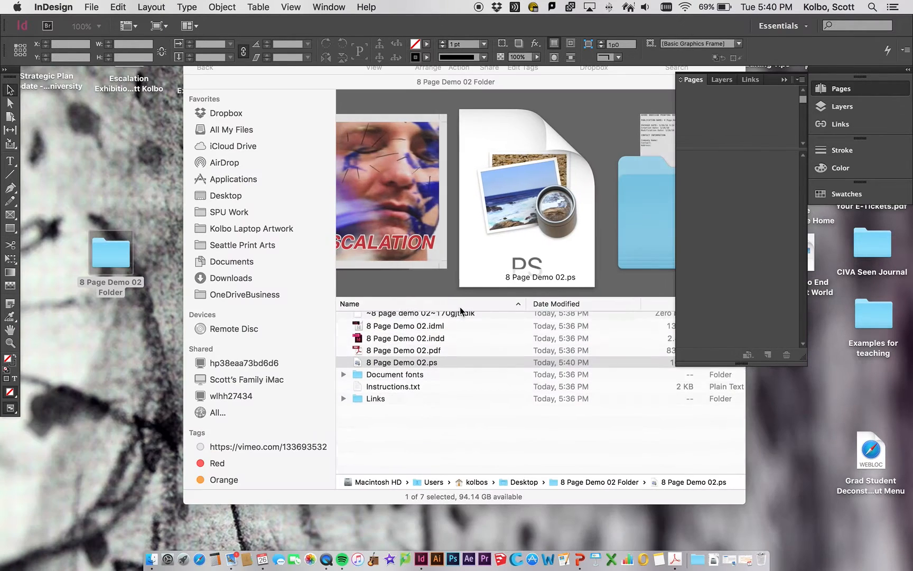
# Select 8 Page Demo 02.ps in the package folder and bring up the chooser for another application to open it with
pyautogui.click(475, 411)
pyautogui.click(405, 355)
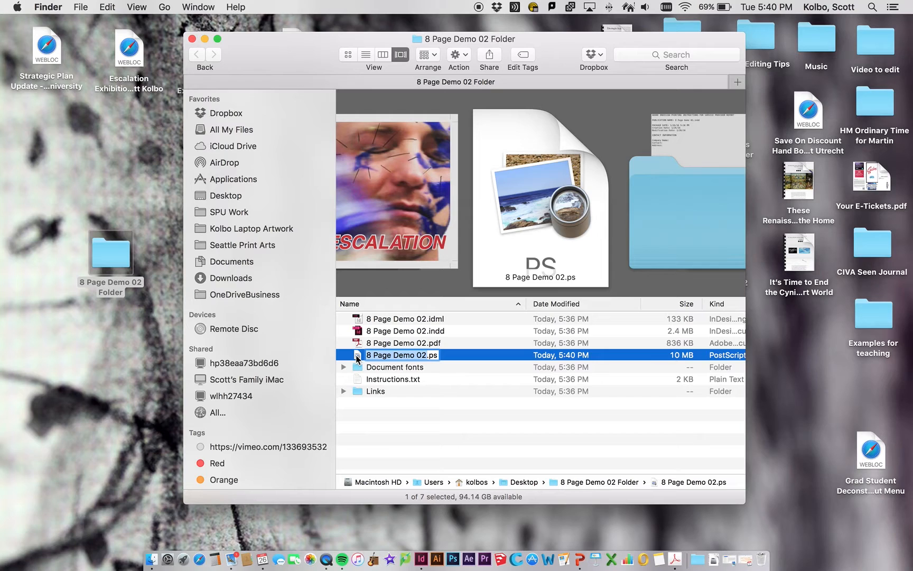
pyautogui.press('Return')
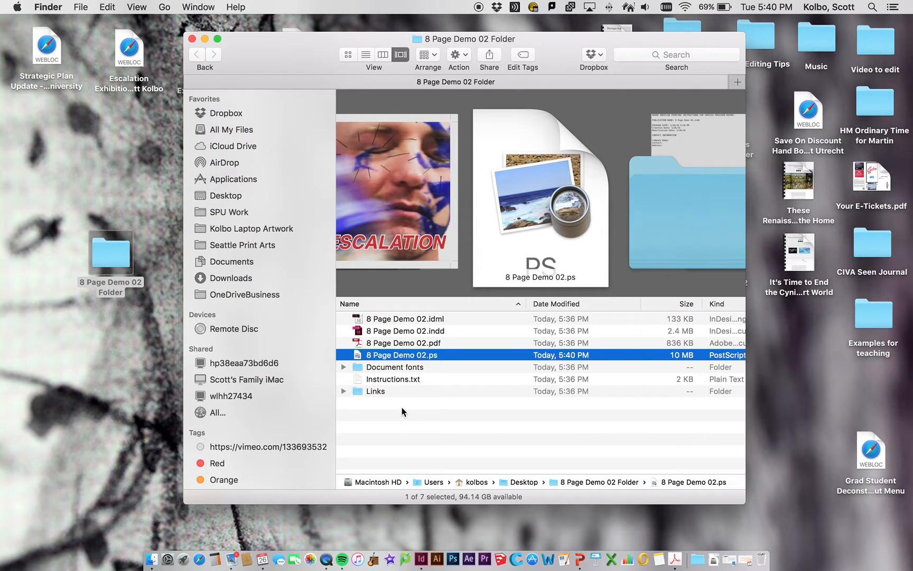
pyautogui.rightClick(356, 356)
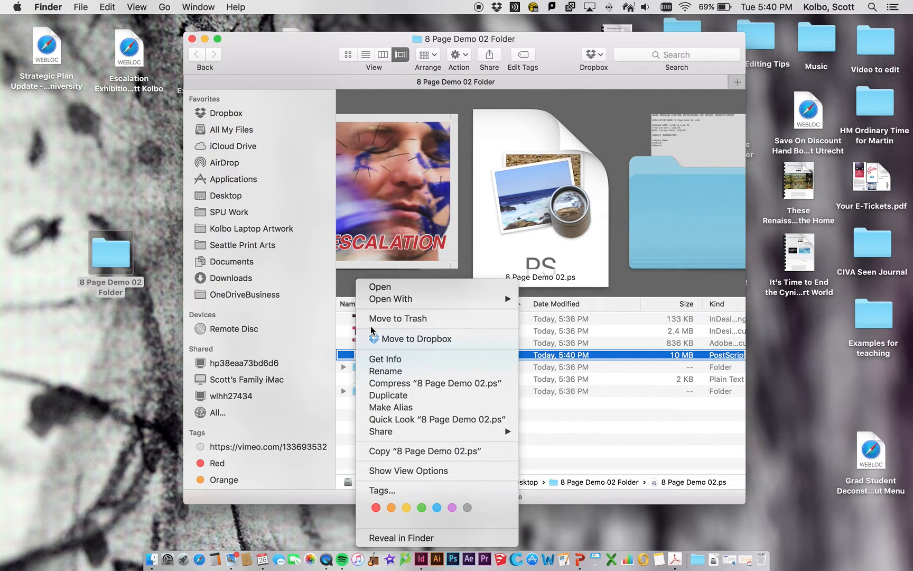
pyautogui.moveTo(423, 299)
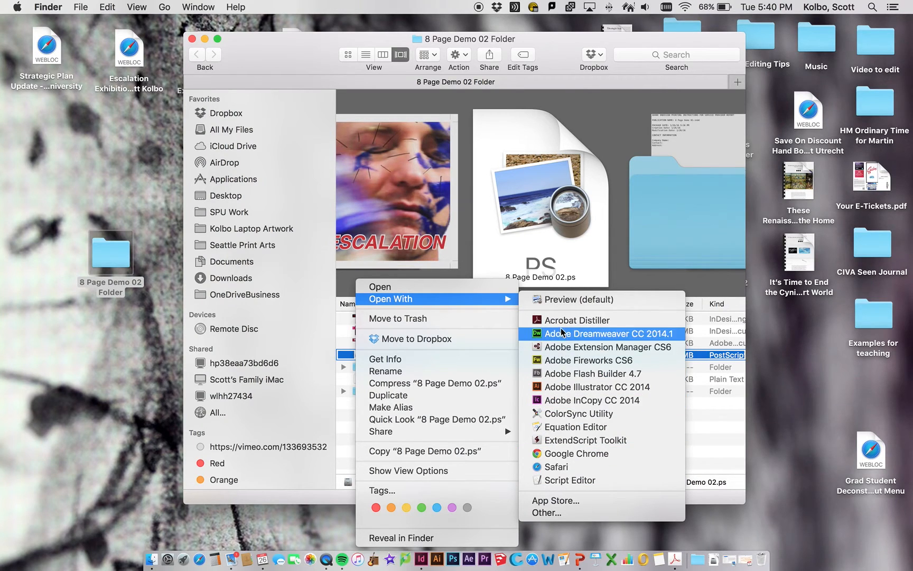
pyautogui.click(573, 512)
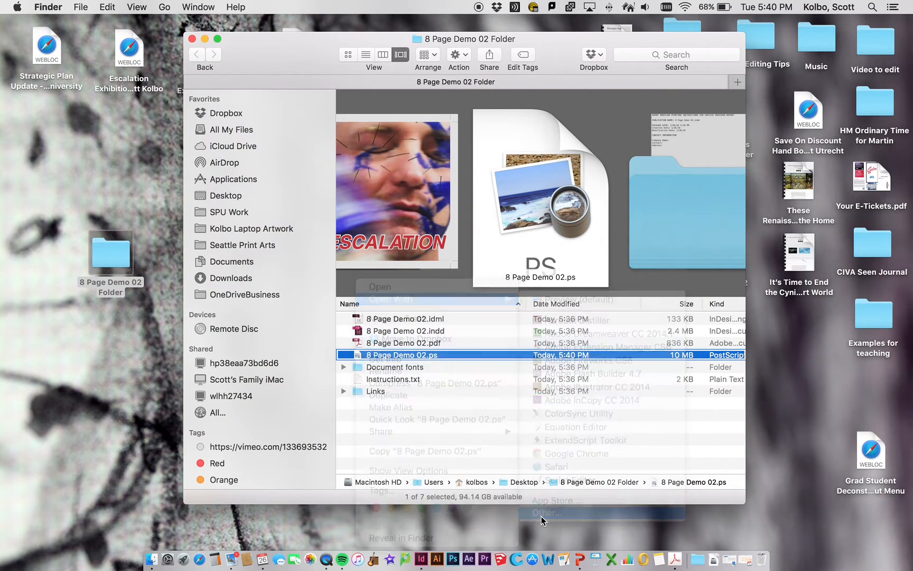
# Choose Adobe Acrobat Pro from the Adobe Acrobat XI Pro folder and open the PostScript file with it
pyautogui.click(383, 152)
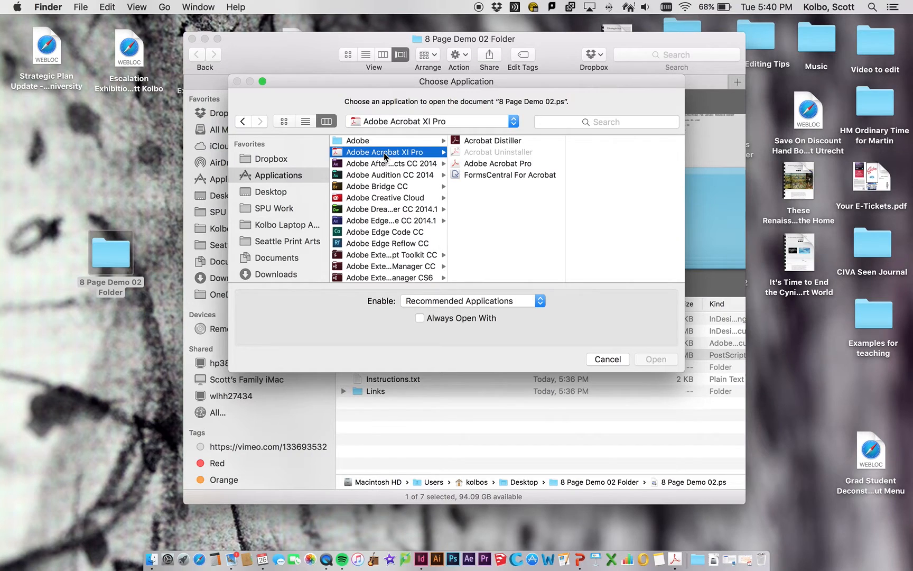
pyautogui.click(265, 176)
pyautogui.click(267, 158)
pyautogui.click(268, 176)
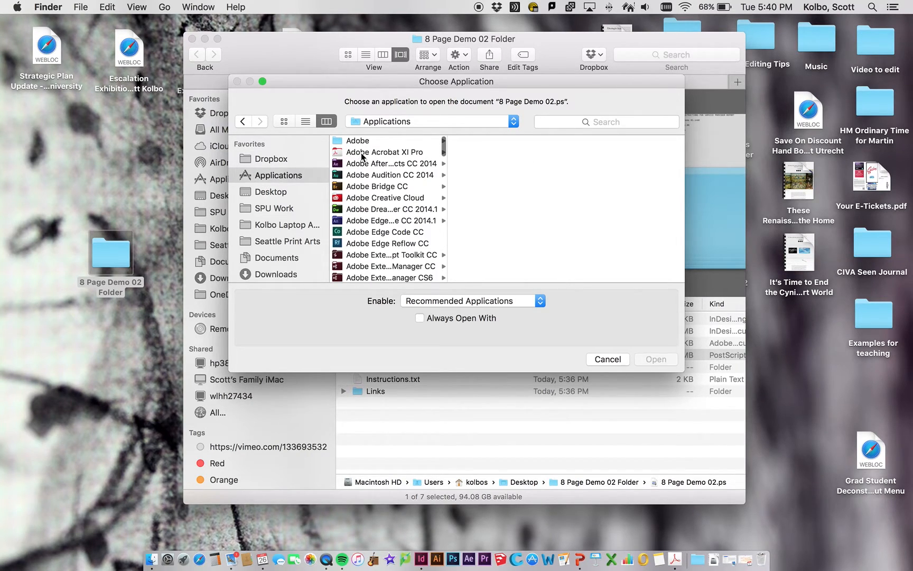
pyautogui.click(361, 154)
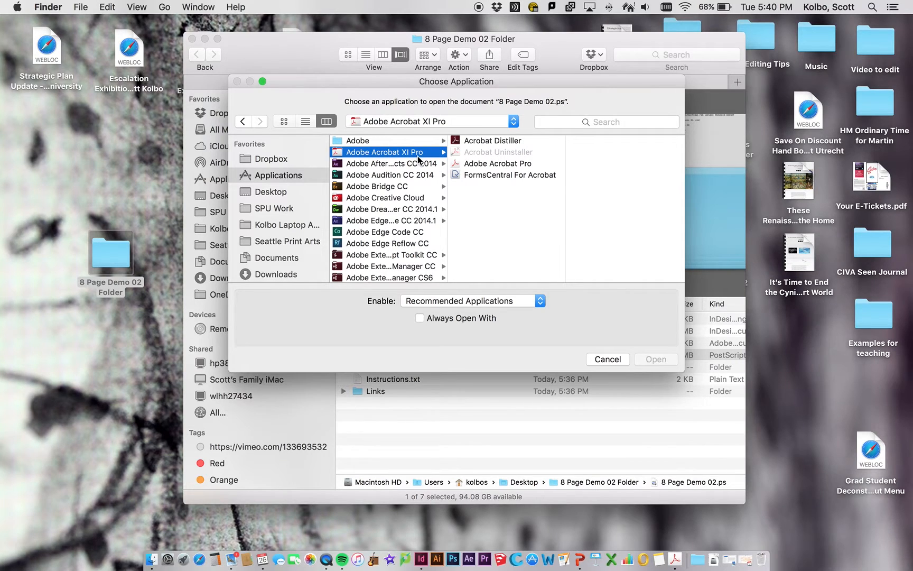
pyautogui.click(471, 163)
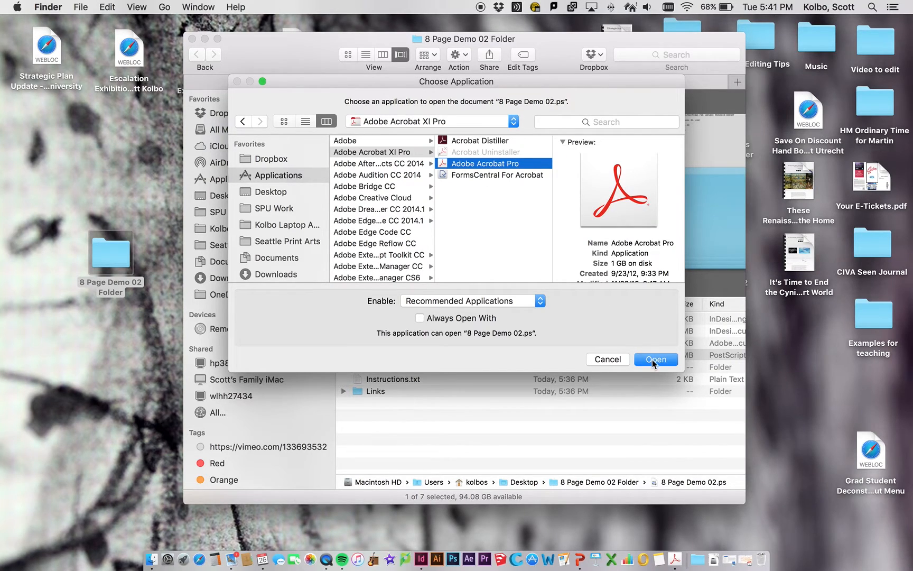
pyautogui.click(654, 360)
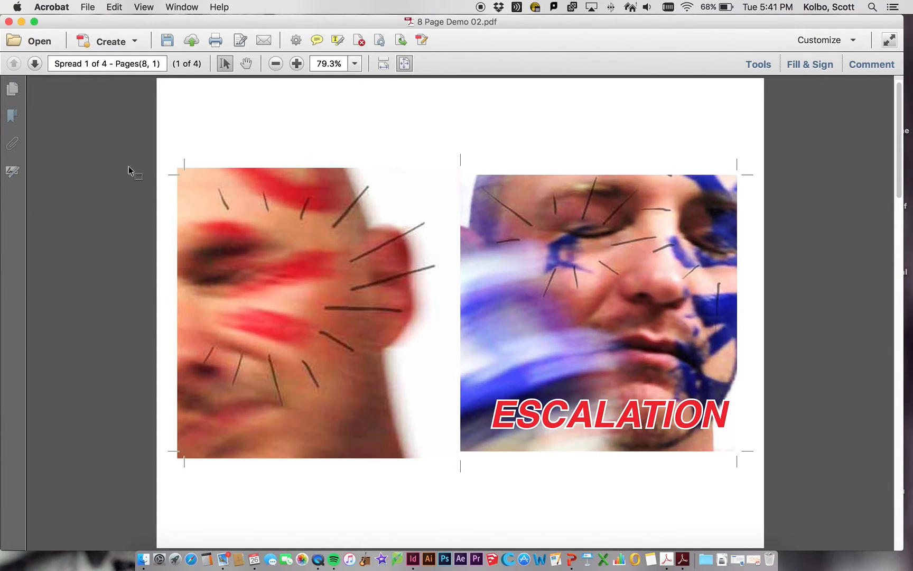
# Look through the converted booklet spreads and start saving the PDF under a new name, keeping 8 Page Demo 02 Folder as the location
pyautogui.scroll(-3, 479, 380)
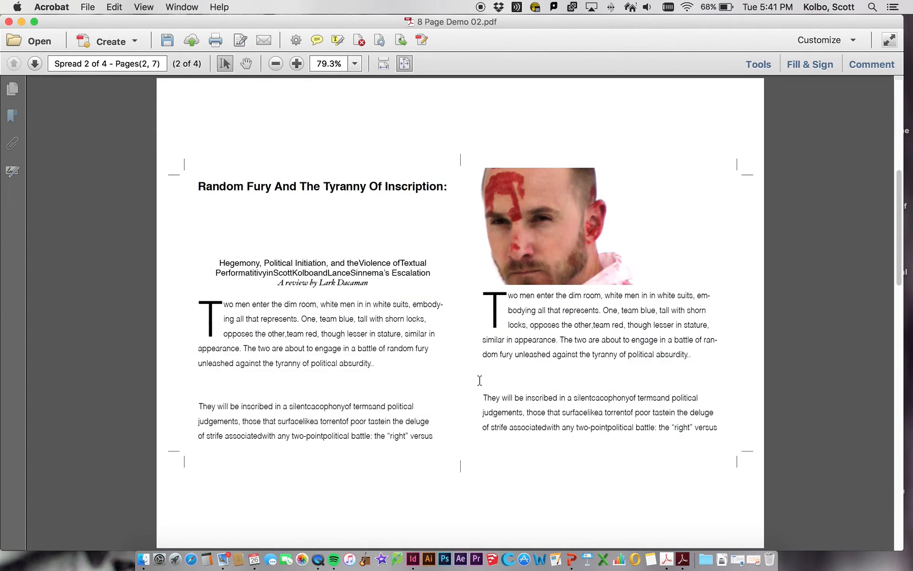
pyautogui.scroll(-6, 480, 381)
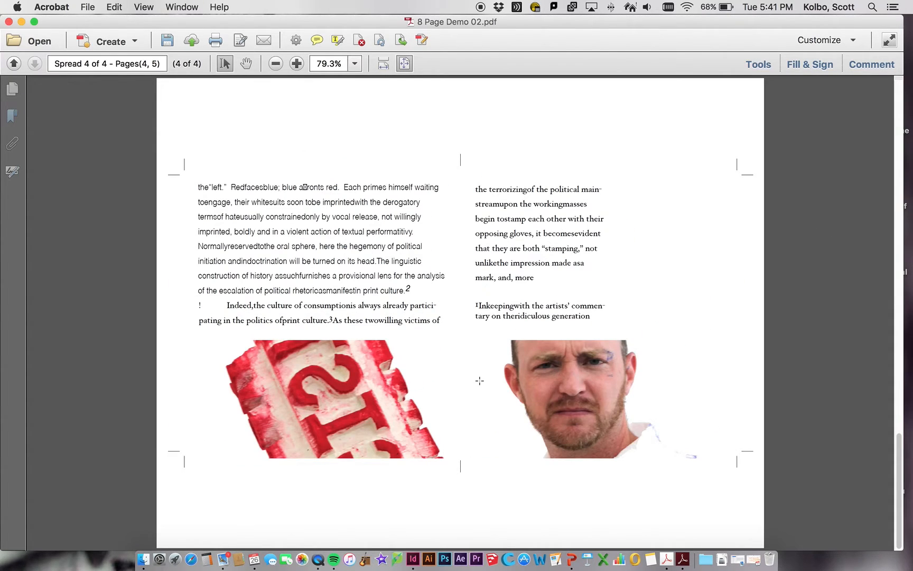
pyautogui.scroll(9, 479, 380)
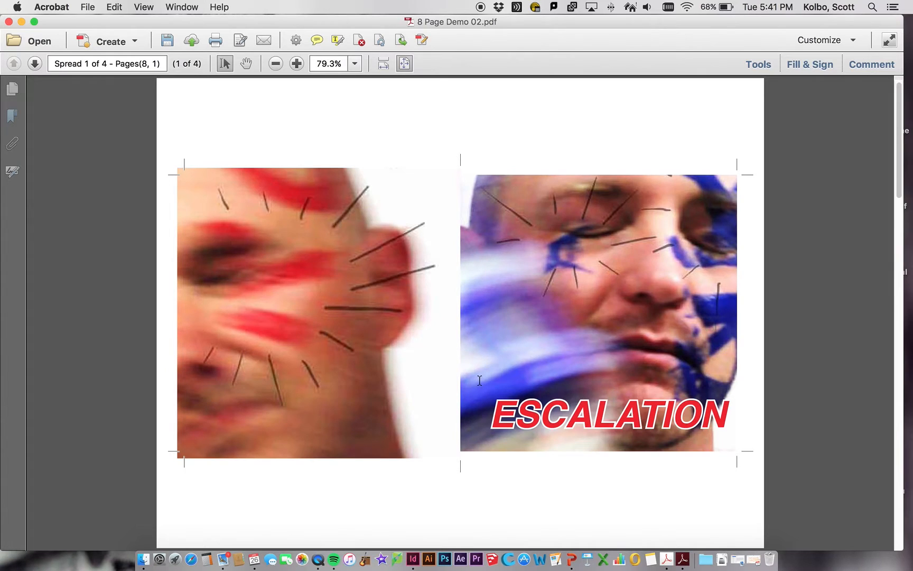
pyautogui.click(94, 6)
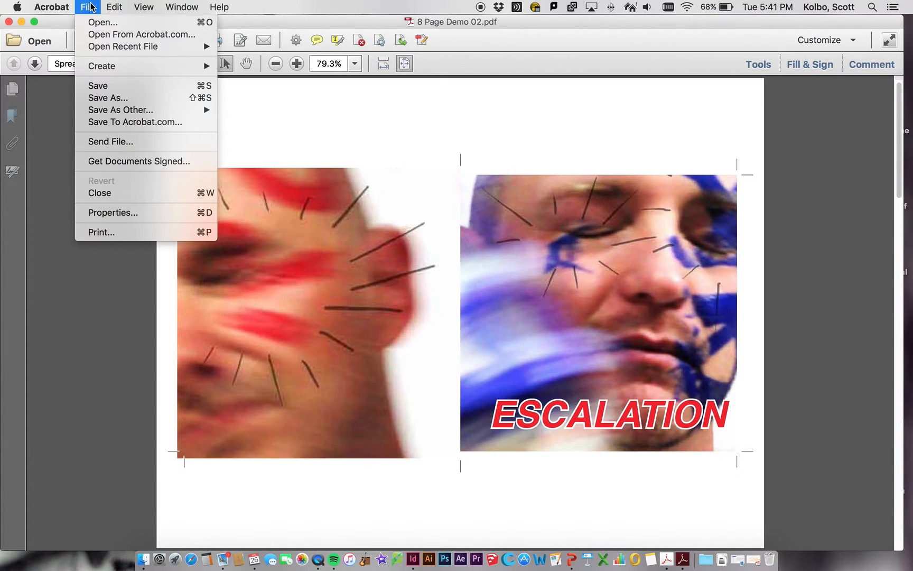
pyautogui.click(116, 97)
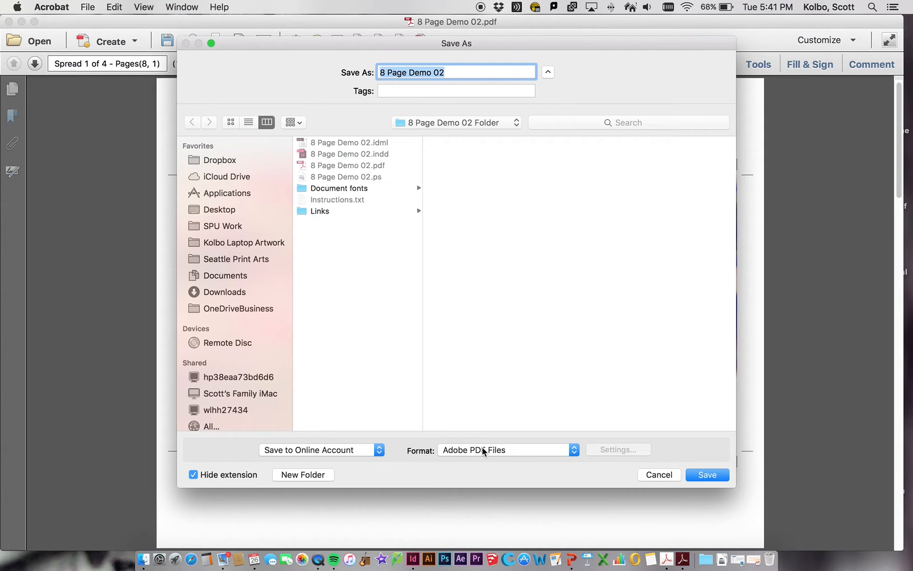
pyautogui.click(433, 124)
pyautogui.click(431, 124)
pyautogui.click(432, 124)
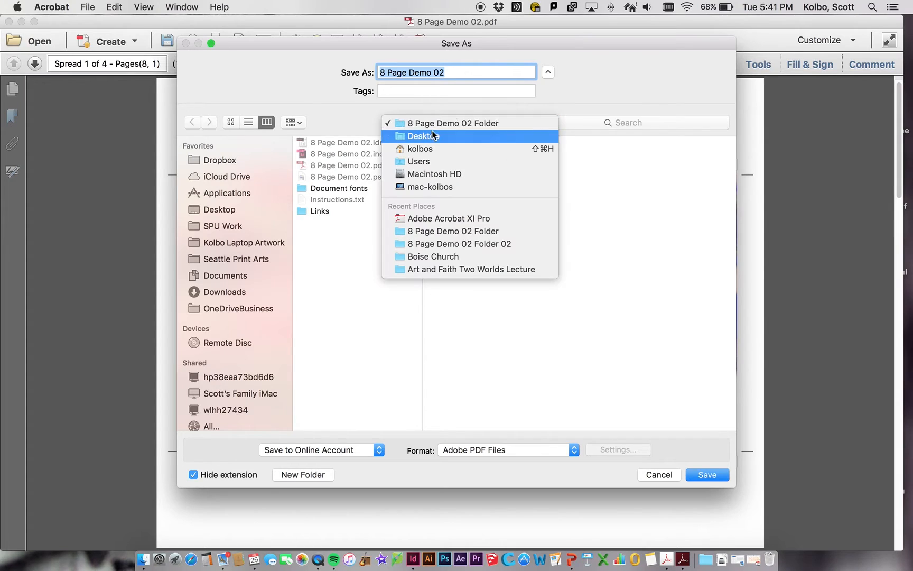
pyautogui.click(446, 231)
# Name the PDF 8 Page Demo 02 FINAL FOR PRINT and save it
pyautogui.click(452, 74)
pyautogui.write('FINAL')
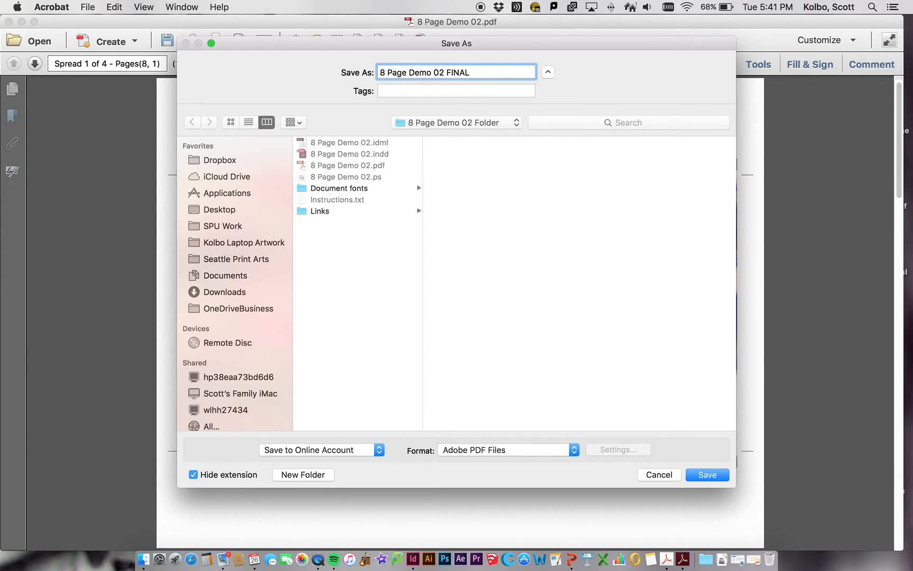
pyautogui.write(' FOPR')
pyautogui.press('BackSpace')
pyautogui.write('PRINT')
pyautogui.click(705, 475)
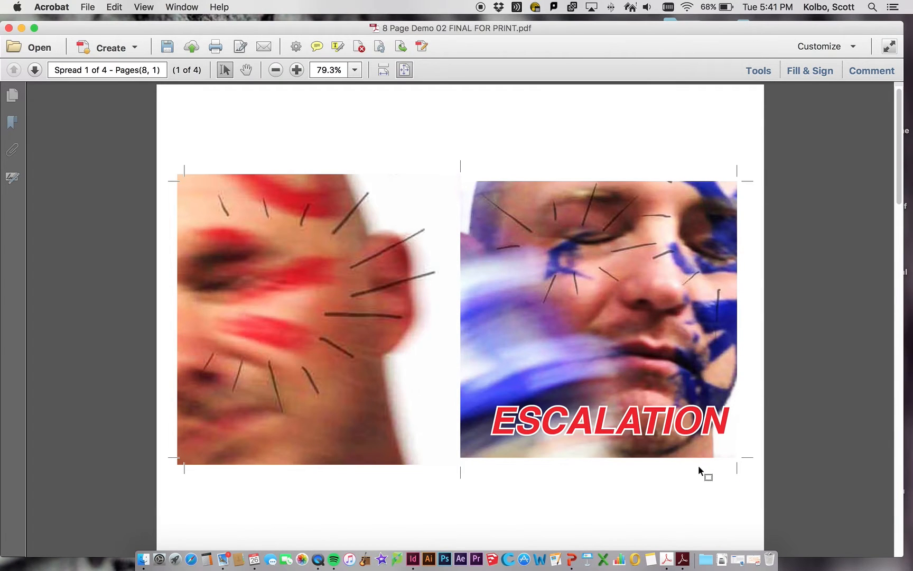
# Close the PDF and reopen 8 Page Demo 02 FINAL FOR PRINT.pdf from the package folder
pyautogui.click(8, 27)
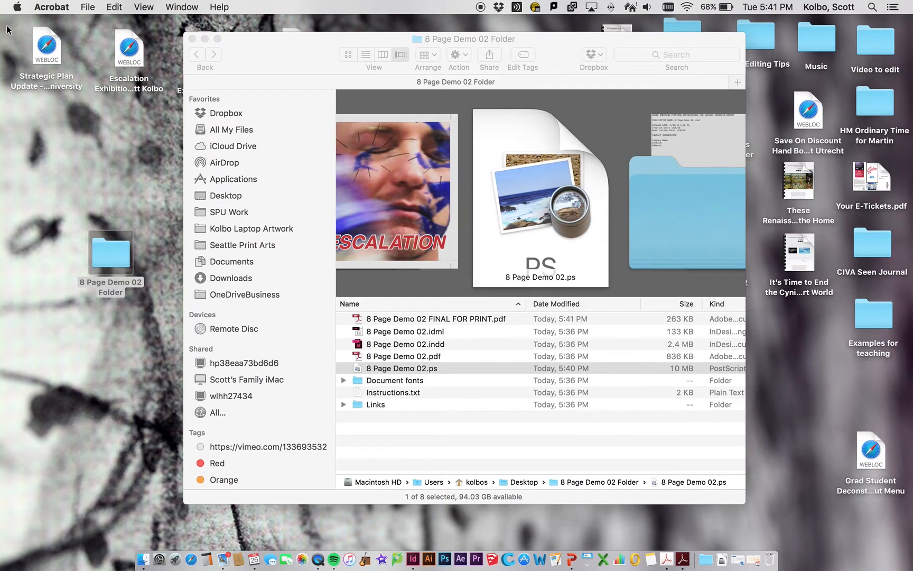
pyautogui.click(525, 427)
pyautogui.click(471, 320)
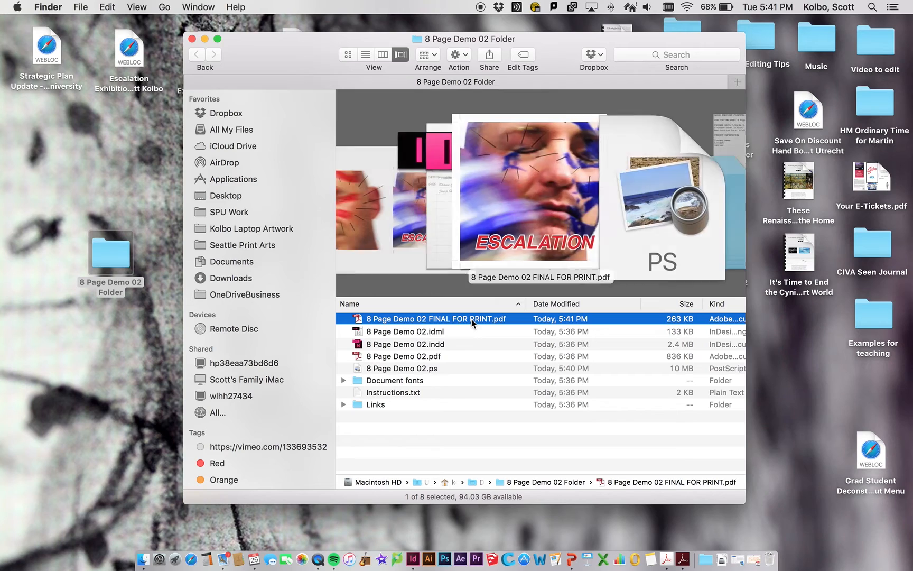
pyautogui.doubleClick(366, 320)
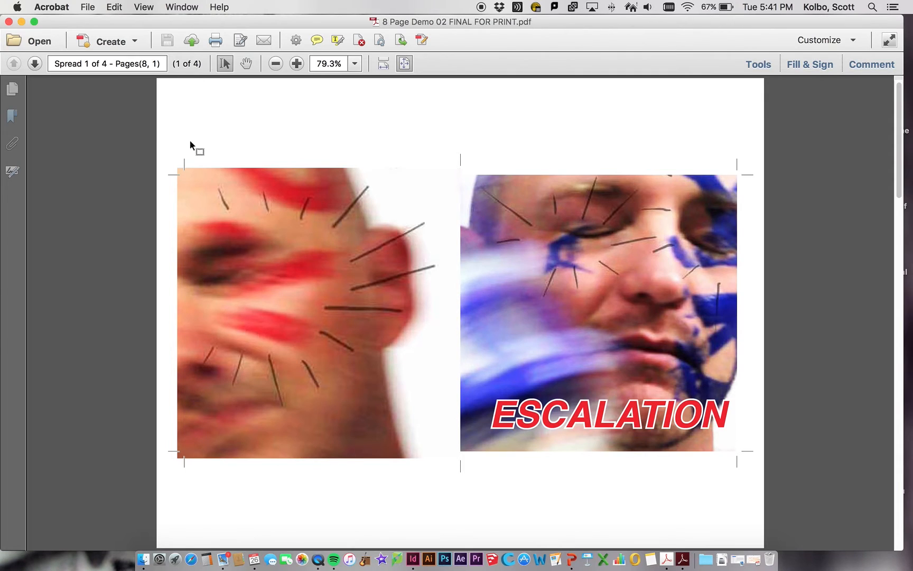
# Show the page thumbnails and examine the page pairing on all the printer spreads, returning to the cover spread
pyautogui.click(14, 91)
pyautogui.click(91, 272)
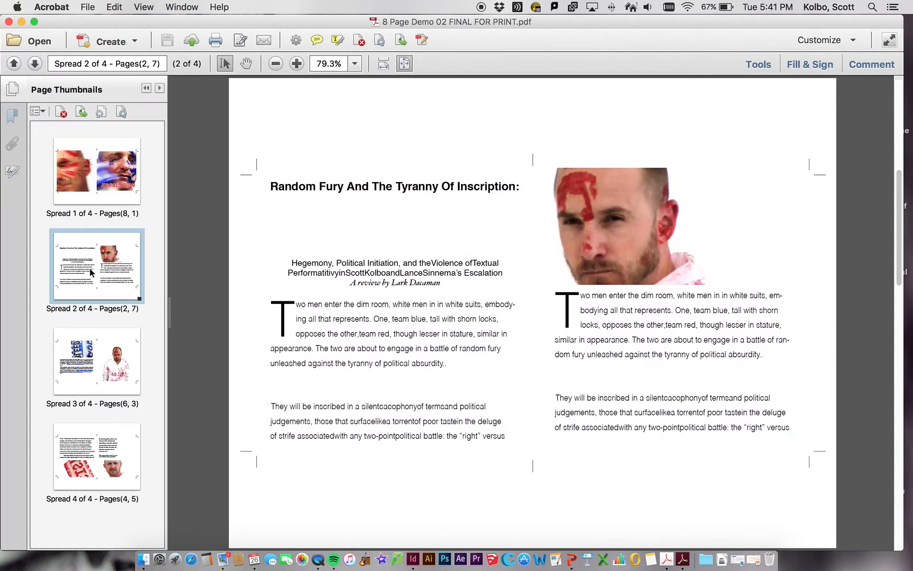
pyautogui.click(100, 336)
pyautogui.click(91, 436)
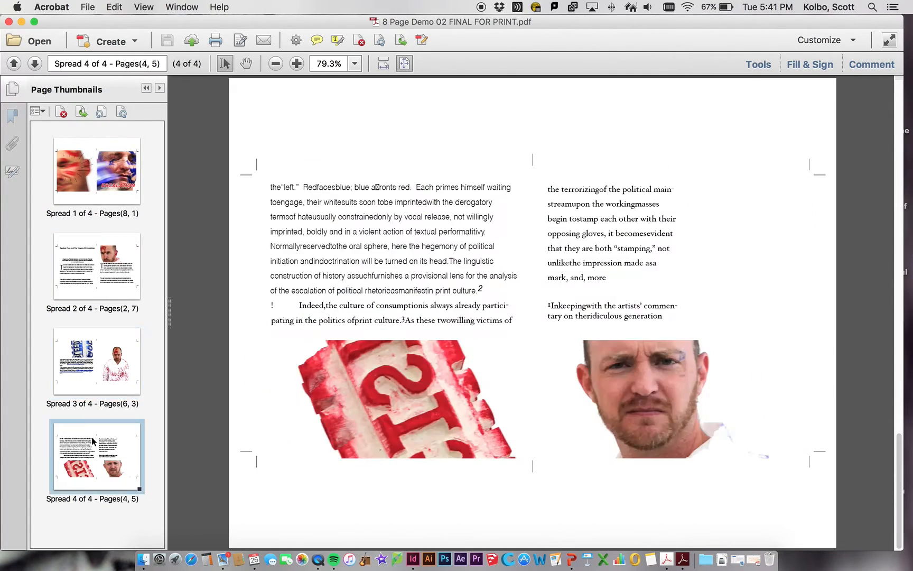
pyautogui.click(106, 187)
pyautogui.click(107, 308)
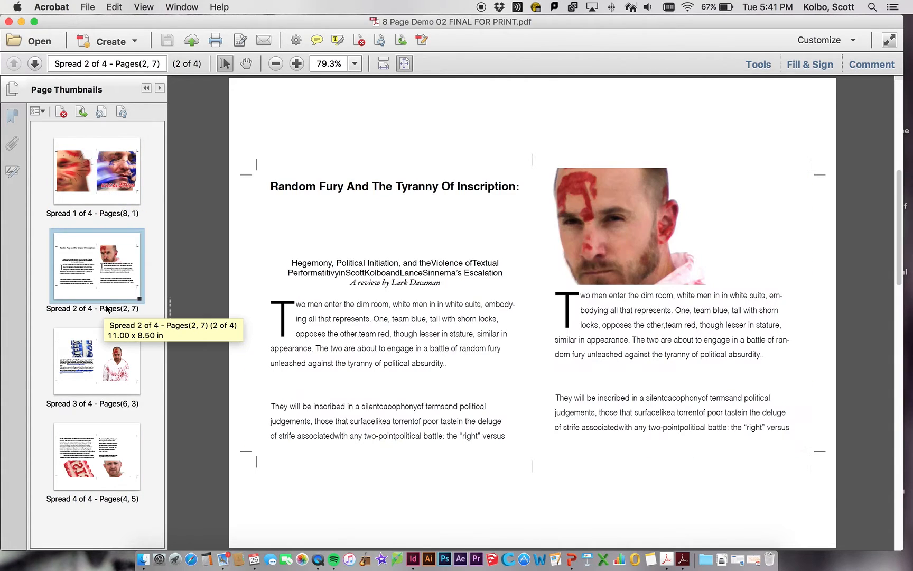
pyautogui.click(102, 352)
pyautogui.click(95, 435)
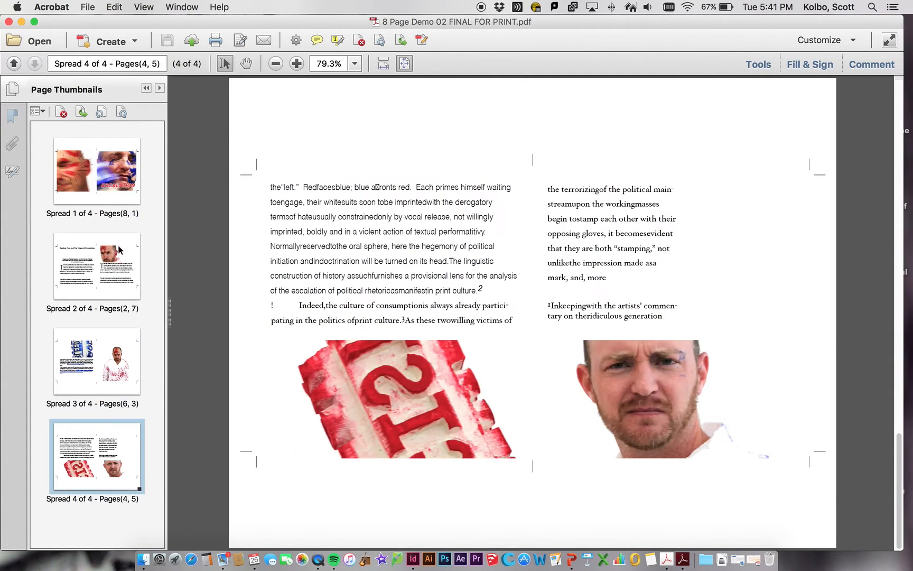
pyautogui.click(127, 180)
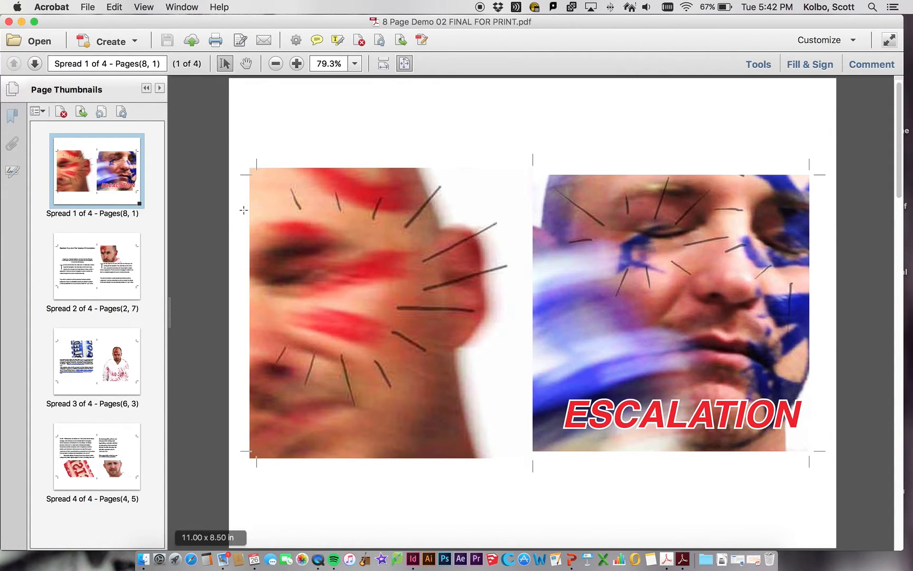
# Open the print settings with the cover spread selected, try the Brother HL-L2360D series printer, and switch back to SecurePrint
pyautogui.click(122, 281)
pyautogui.click(106, 182)
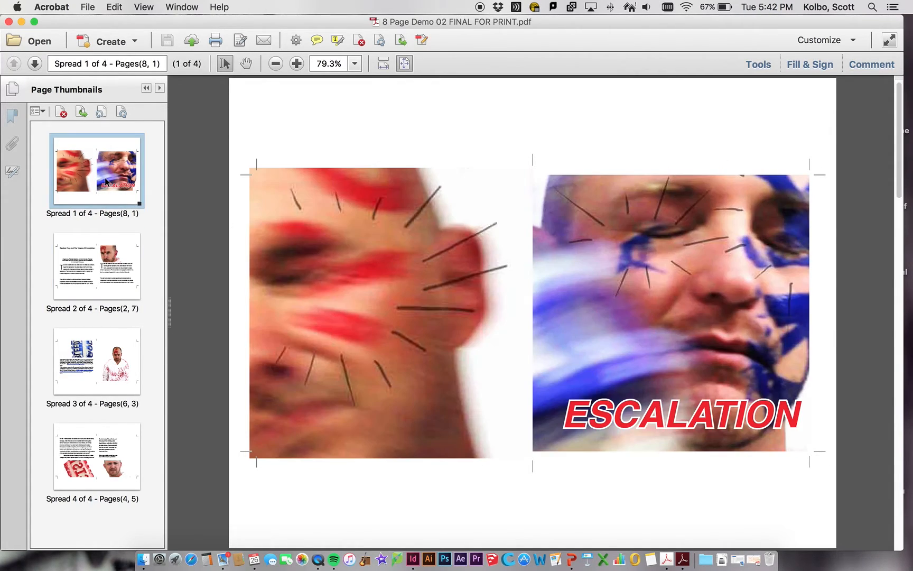
pyautogui.click(89, 7)
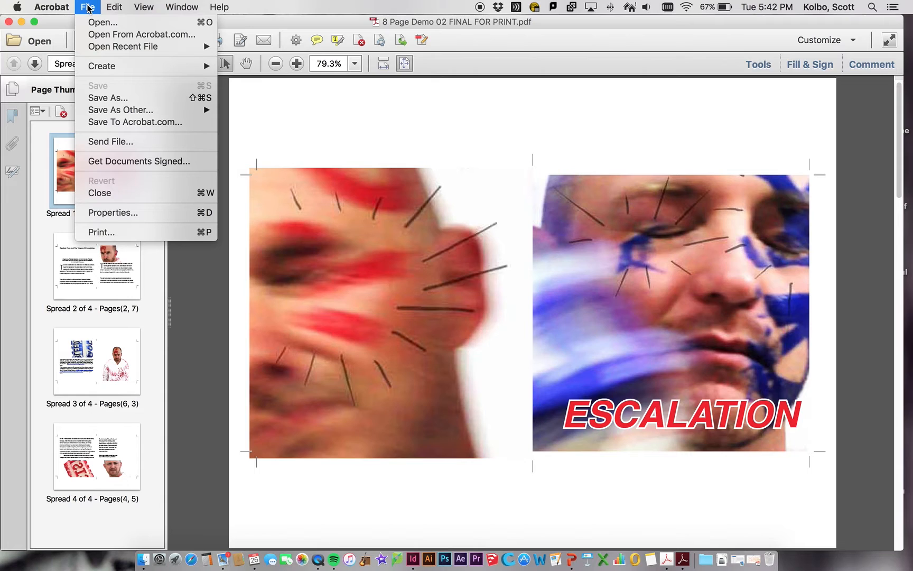
pyautogui.click(121, 233)
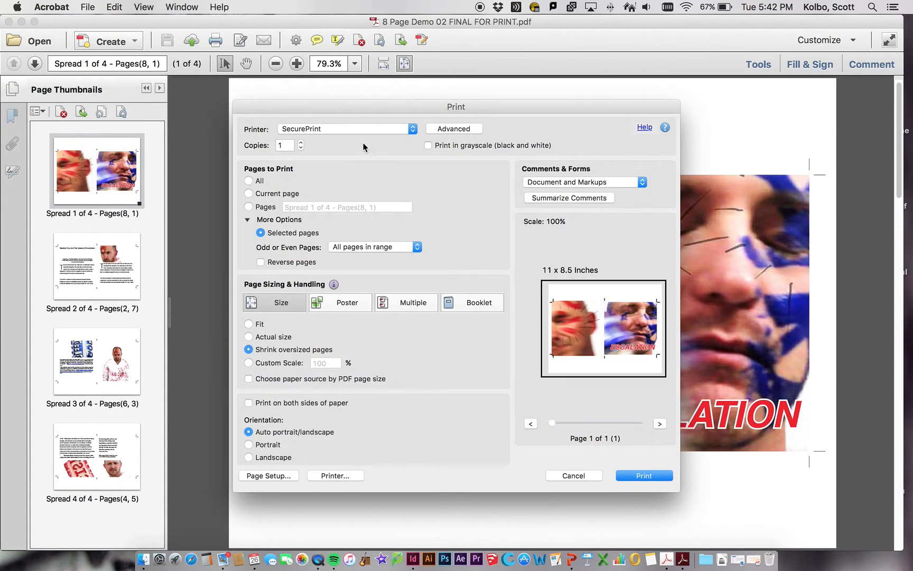
pyautogui.click(362, 128)
pyautogui.click(393, 97)
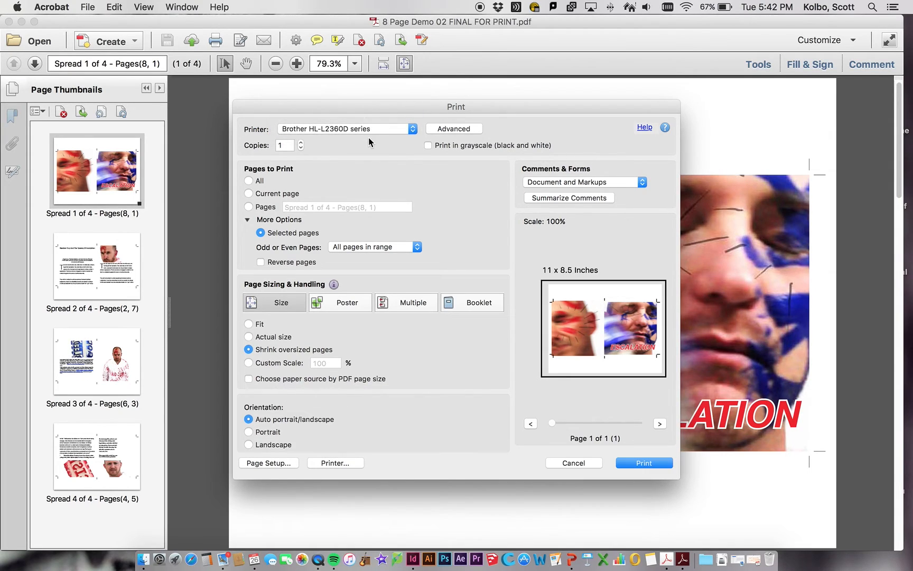
pyautogui.click(370, 129)
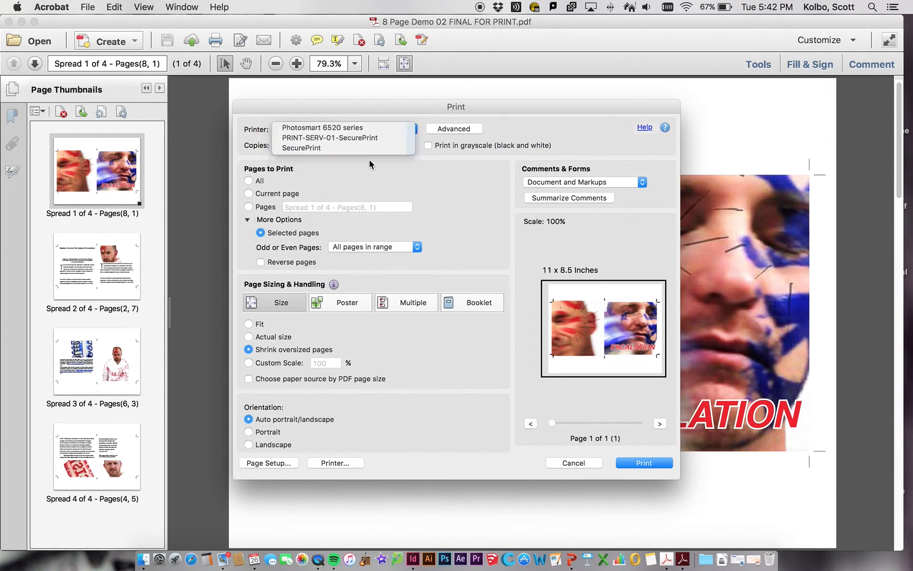
pyautogui.click(369, 160)
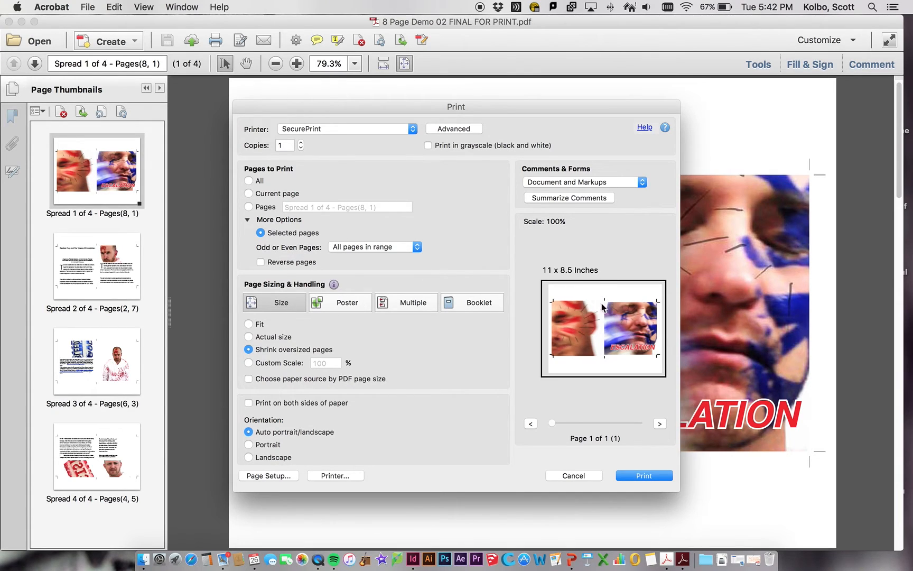
# Set printing on both sides of the paper with flip on short edge, and close the print settings without printing
pyautogui.click(249, 403)
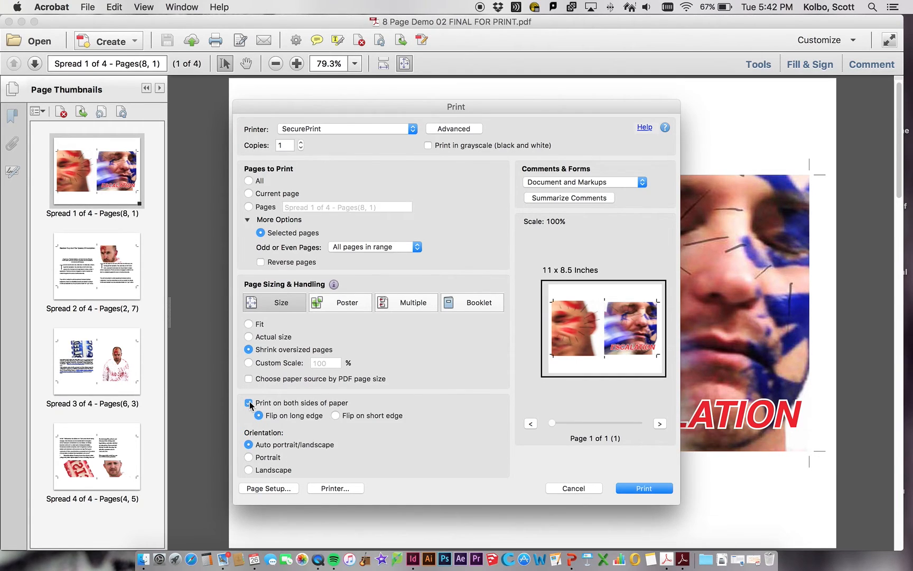
pyautogui.click(335, 416)
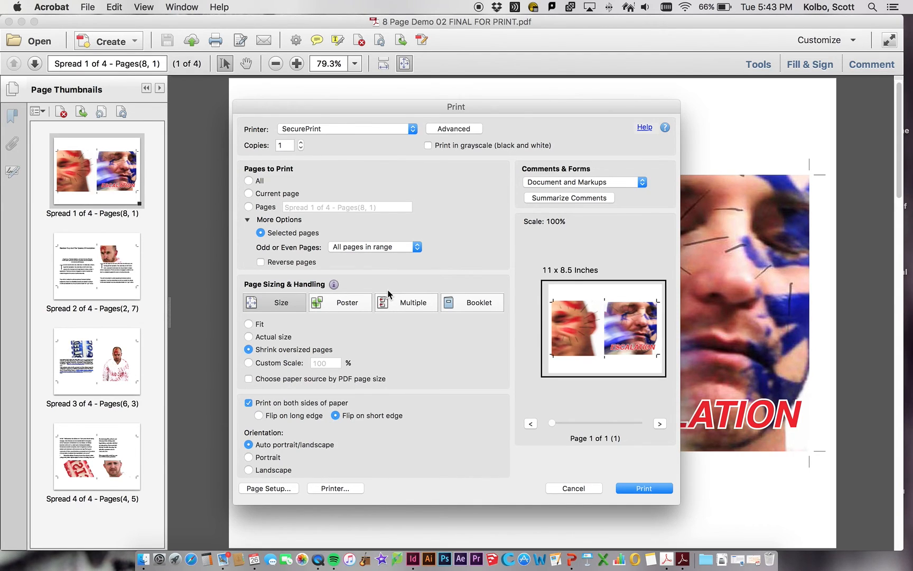
pyautogui.click(575, 490)
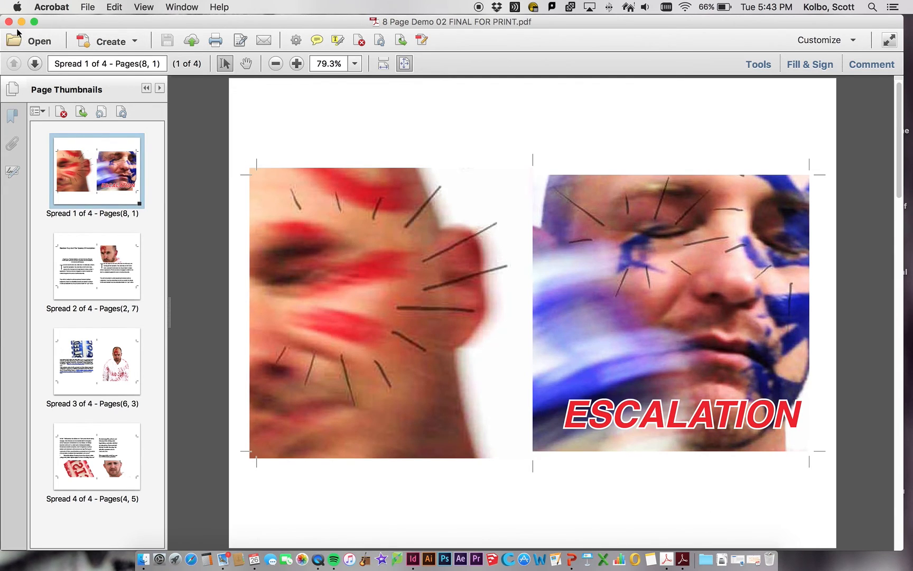